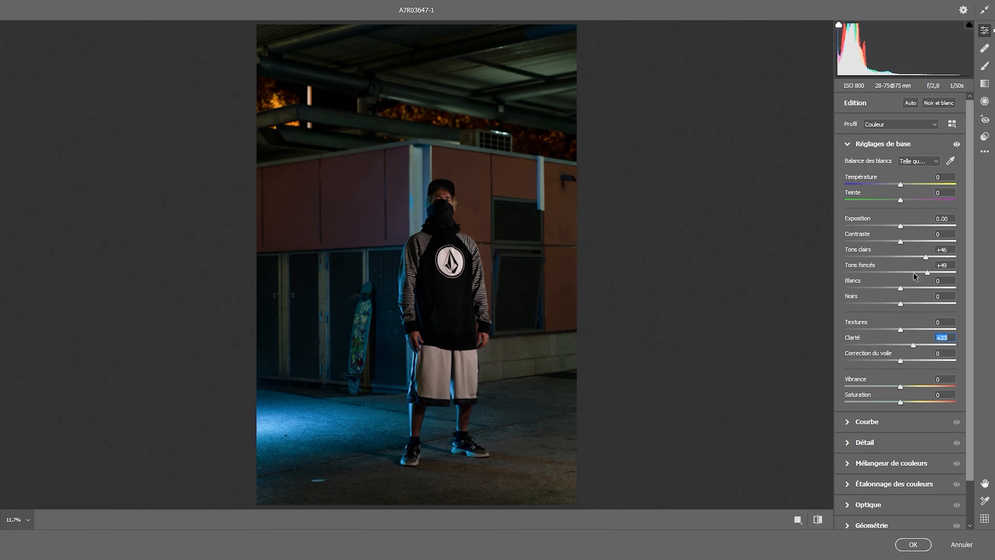
Reduce the photo's vibrance, and darken the blues and brighten the oranges in the colour mixer
left_click_drag(900, 386, 889, 388)
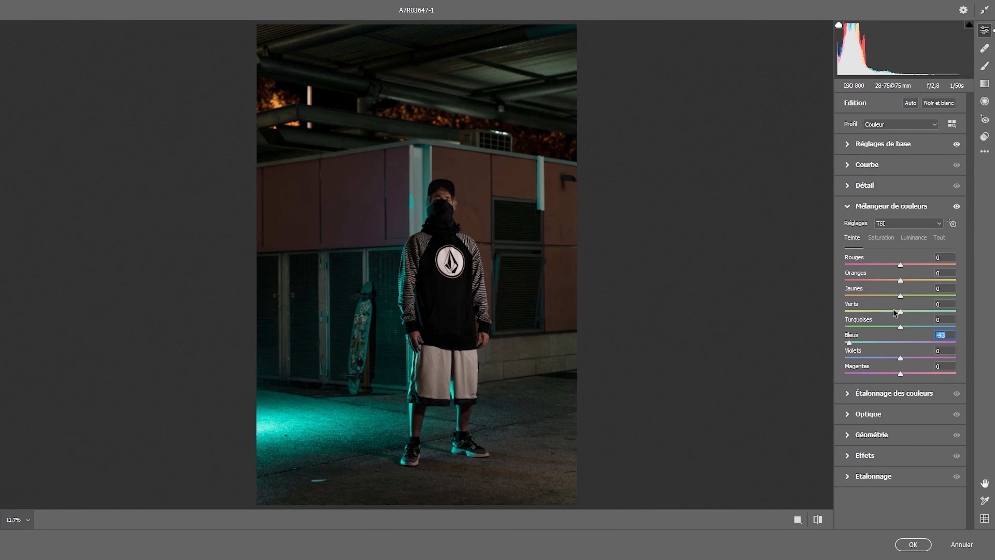
left_click_drag(877, 343, 862, 344)
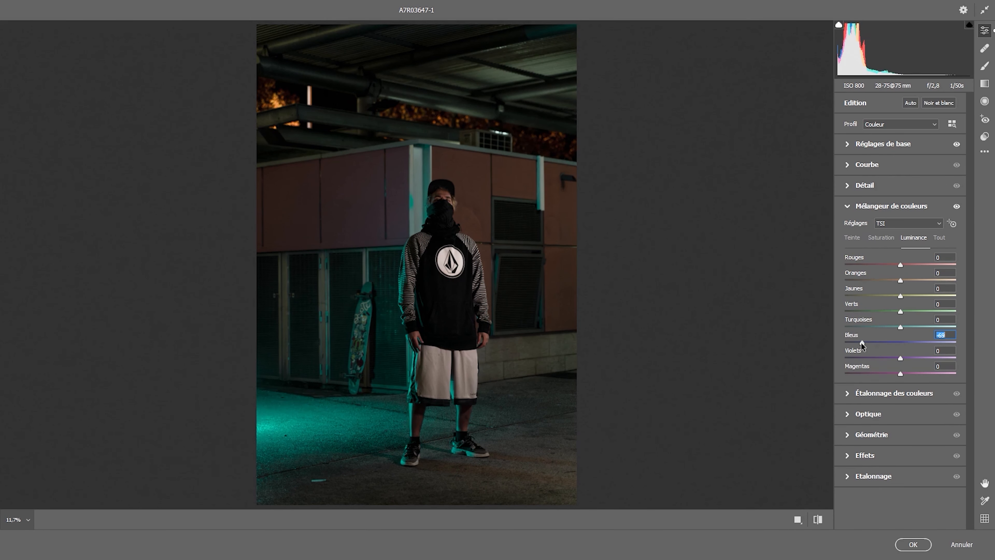
left_click_drag(862, 343, 886, 342)
left_click_drag(900, 265, 899, 266)
left_click_drag(900, 281, 943, 281)
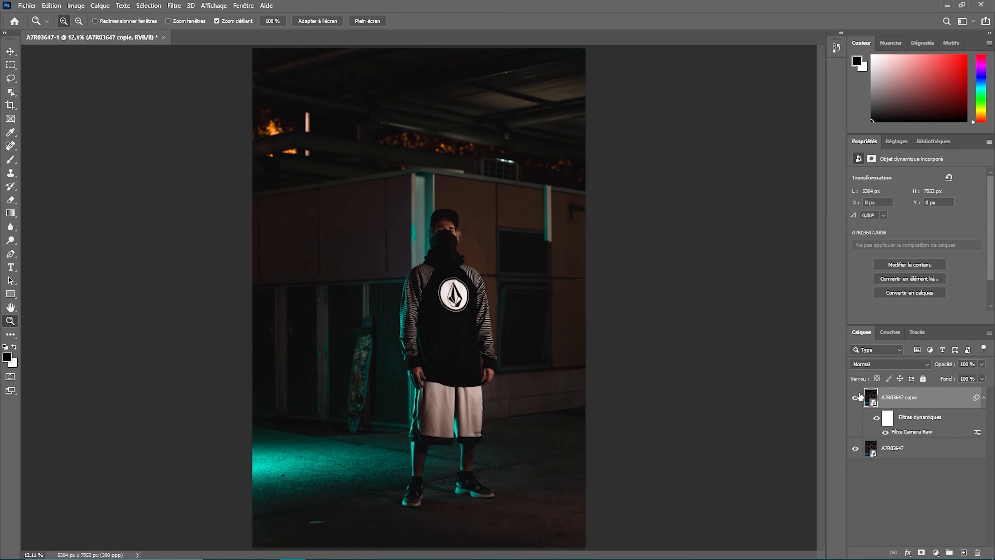
Brighten the subject's shorts with the Dodge tool, using midtones and 50% exposure
left_click(9, 80)
left_click(11, 92)
left_click(11, 173)
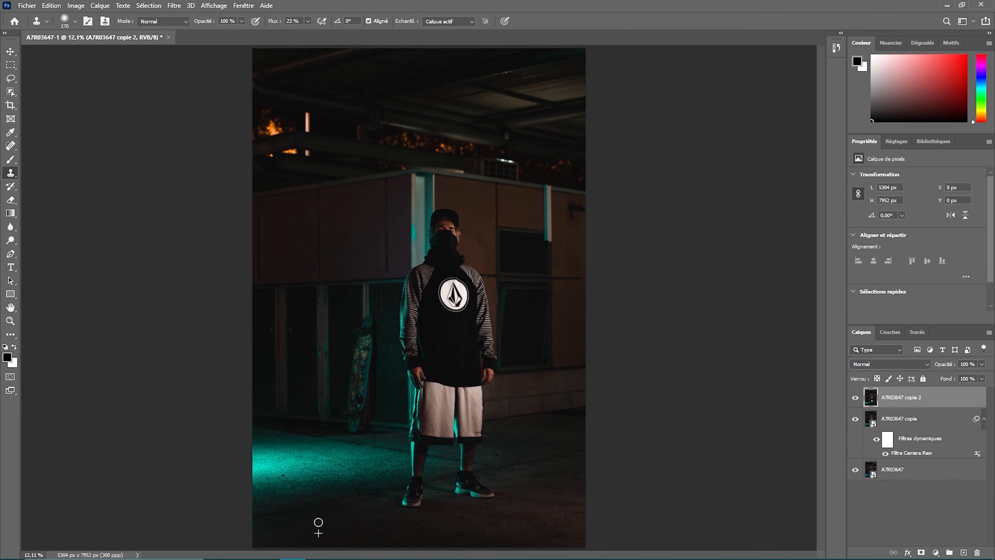
left_click(10, 240)
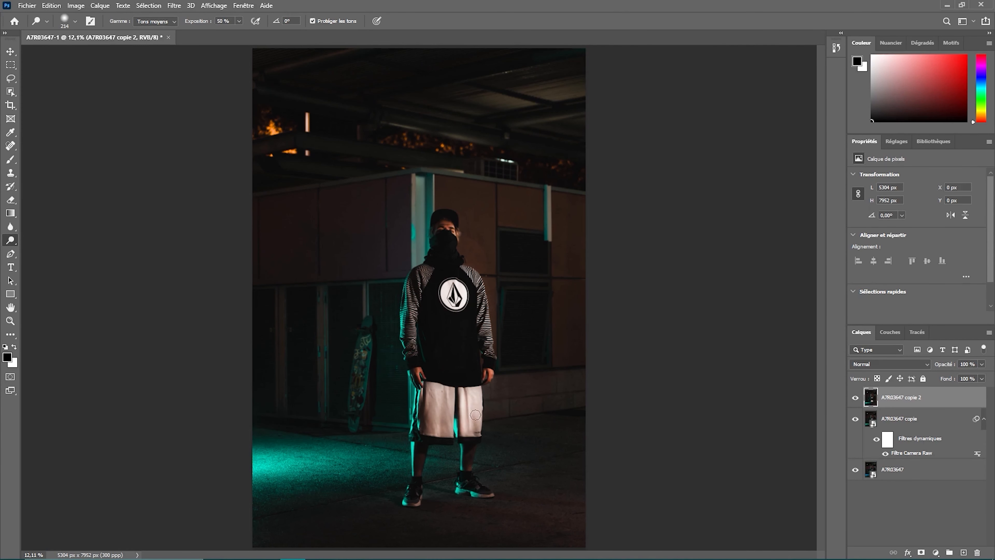
Brush a Camera Raw adjustment over the subject's shoes with exposure +0.35, contrast +37, shadows +91 and clarity +79
key("ctrl+shift+a")
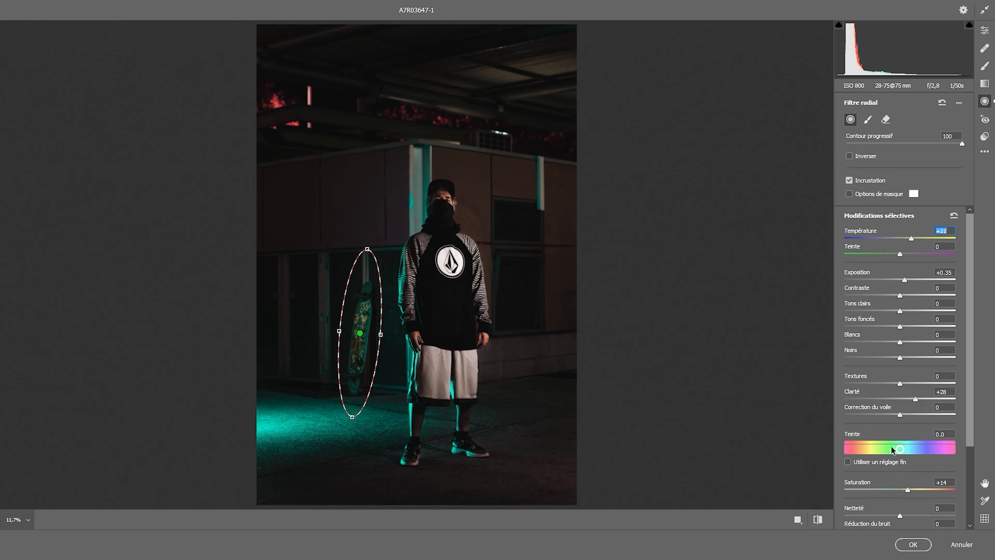
key("k")
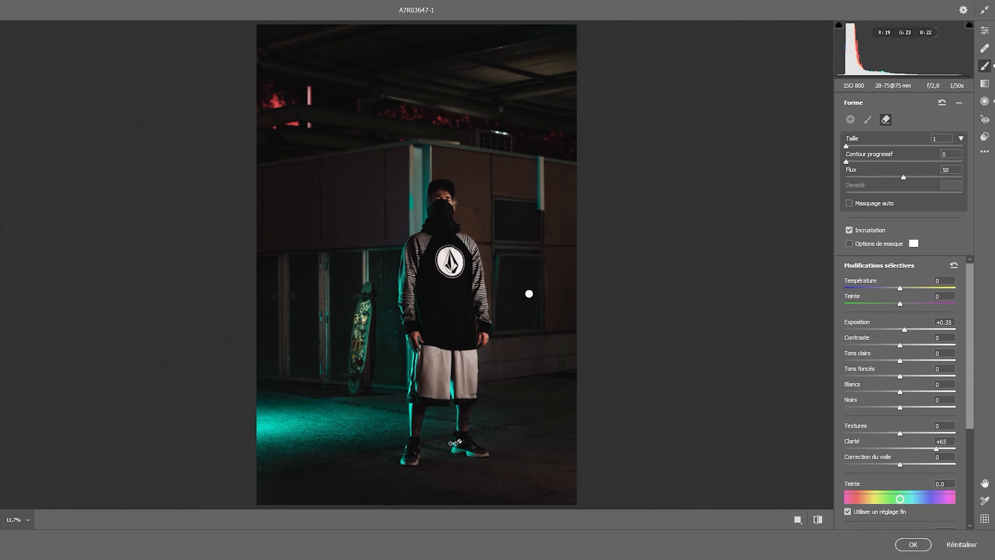
left_click(417, 453, "ctrl")
left_click_drag(319, 216, 421, 325)
left_click_drag(297, 298, 415, 326)
left_click_drag(591, 464, 266, 529)
left_click_drag(404, 243, 662, 298)
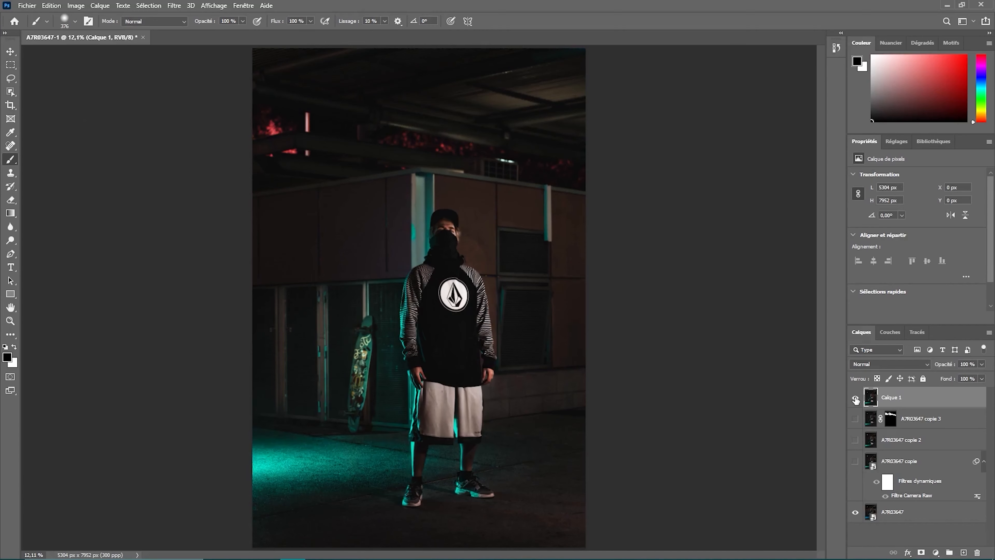
Compare the edit with the original photo and export it as a full-size JPG at 100% quality
left_click(855, 398)
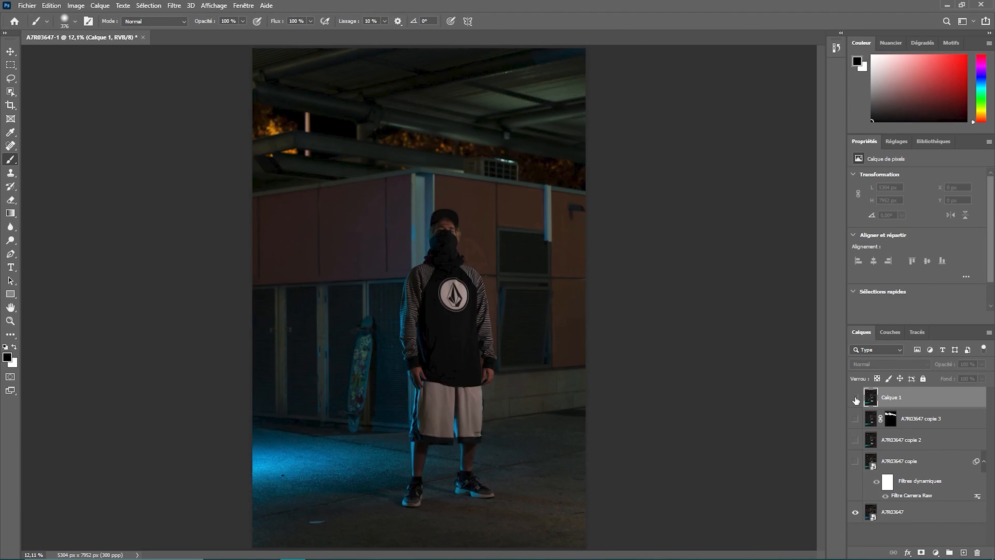
left_click(856, 399)
left_click(27, 5)
left_click(200, 167)
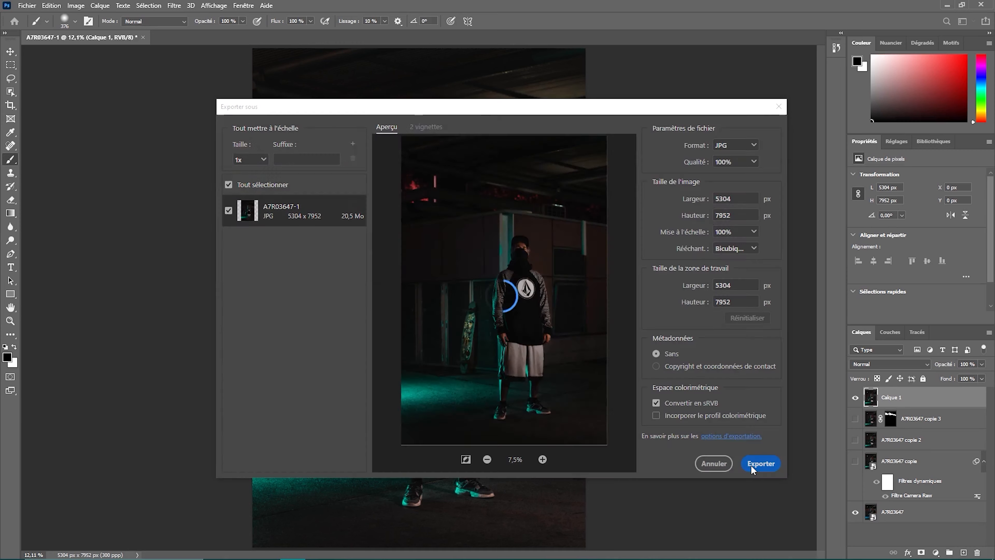
left_click(752, 467)
Create a folder named Volcom ad in the Images directory for the exported photo
right_click(138, 123)
mouse_move(78, 237)
left_click(156, 238)
type("Volcom ad")
key("Return")
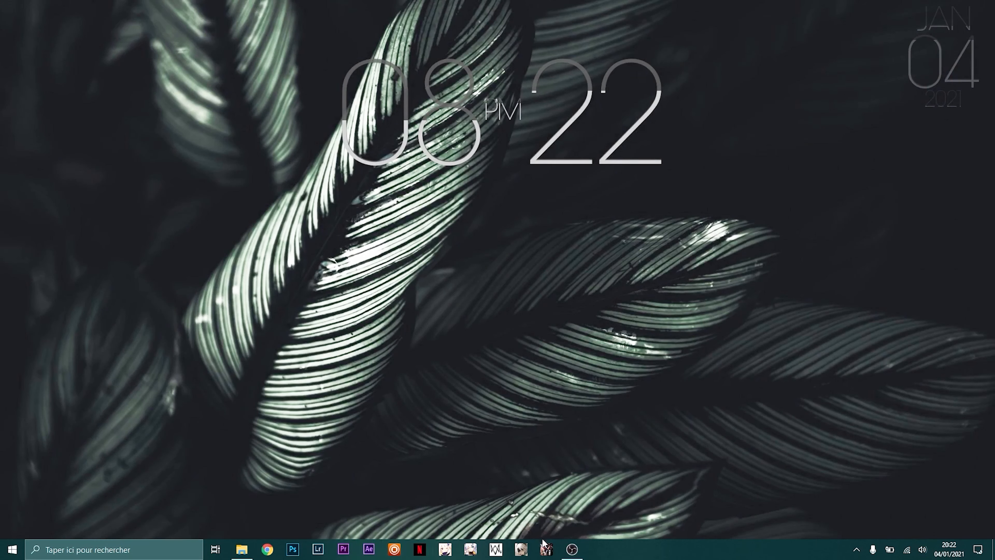
Switch to After Effects and scale the A7R03647-1.jpg layer down to 41%
left_click(368, 549)
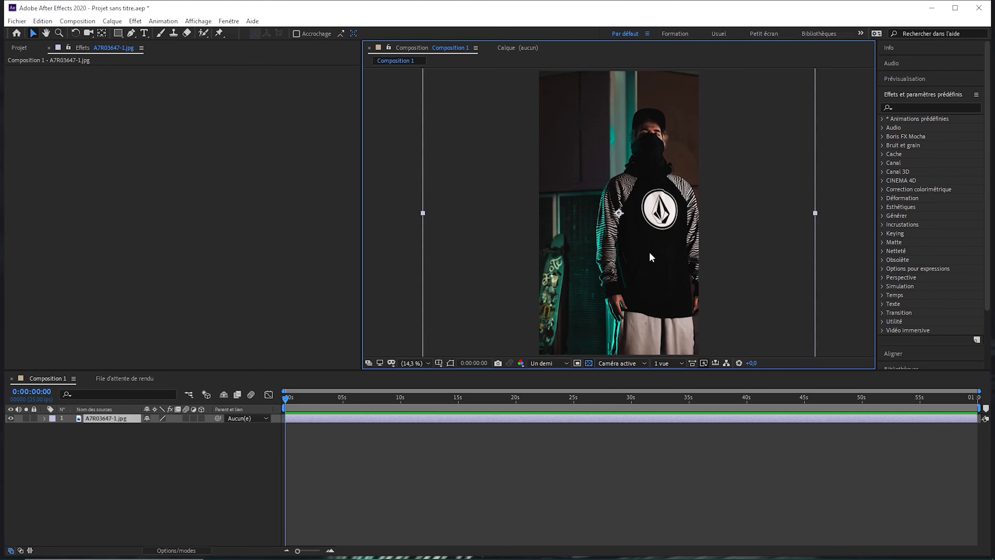
left_click(45, 418)
left_click(54, 427)
left_click_drag(157, 453, 130, 454)
left_click(188, 522)
left_click(452, 313)
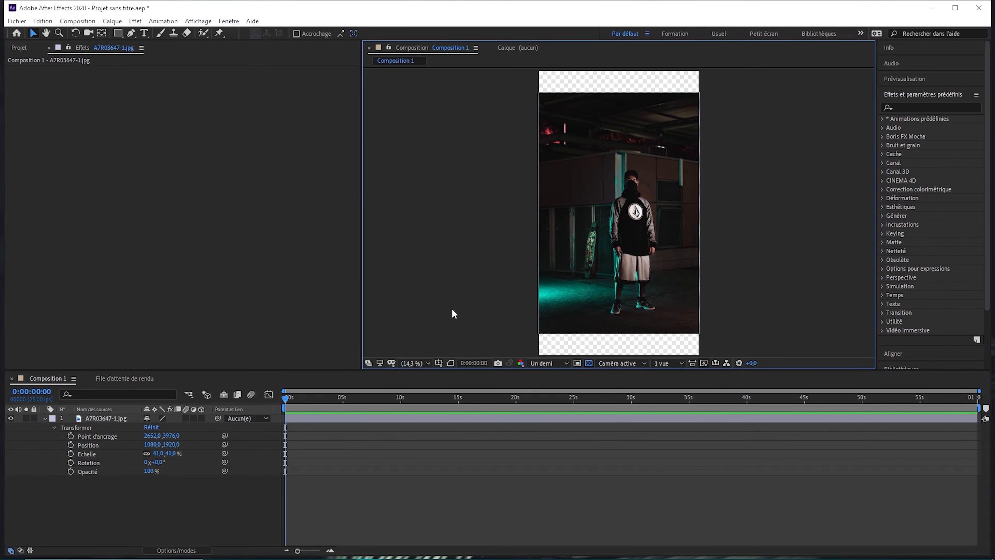
Resize the composition to 2048 × 2560 px and move the photo layer to position 1024, 1102
left_click(77, 21)
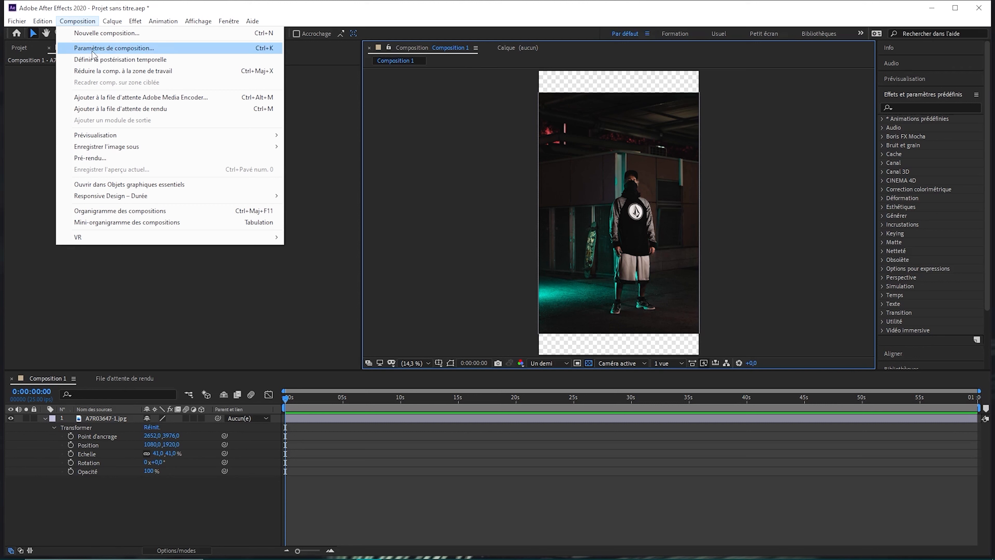
left_click(117, 49)
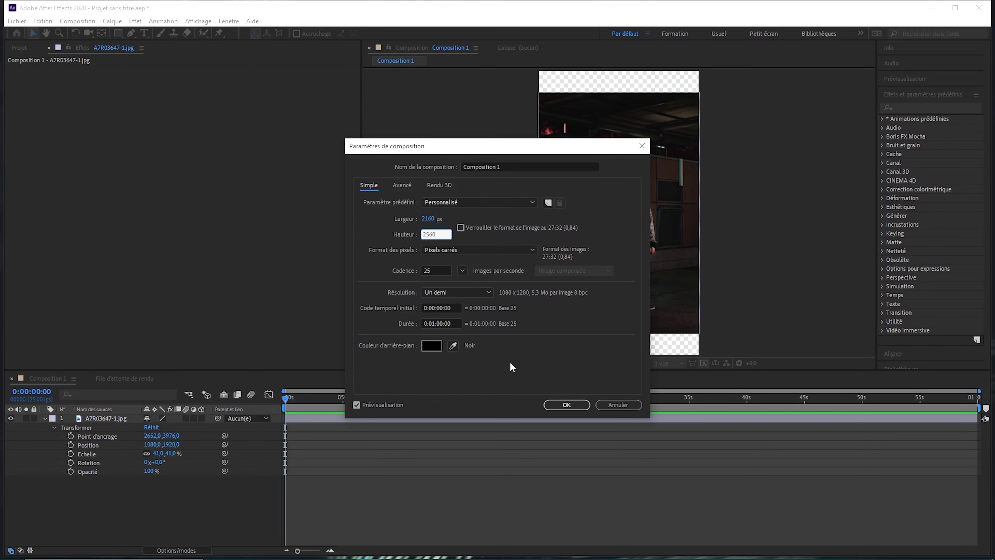
key("shift+Tab")
type("2048")
key("Return")
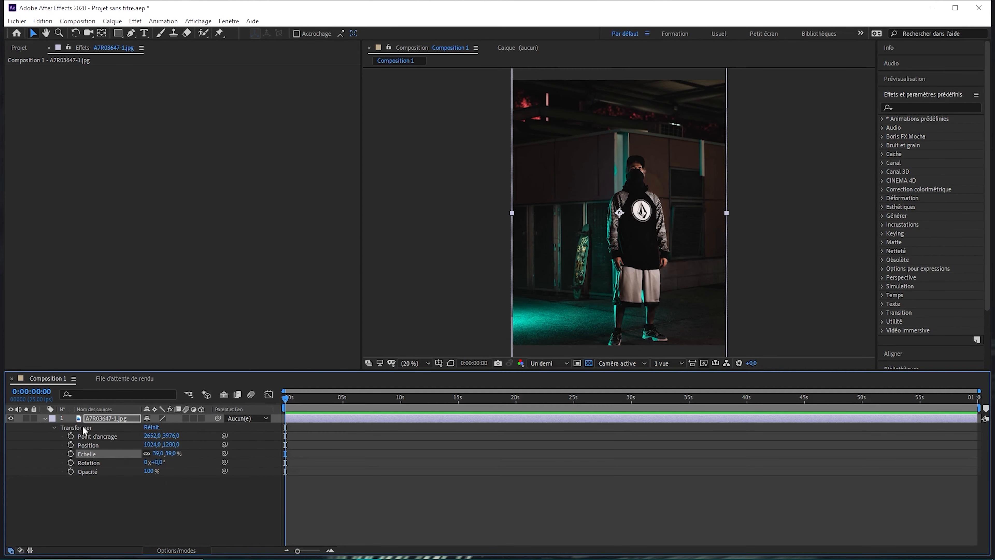
left_click(152, 496)
left_click_drag(171, 444, 80, 453)
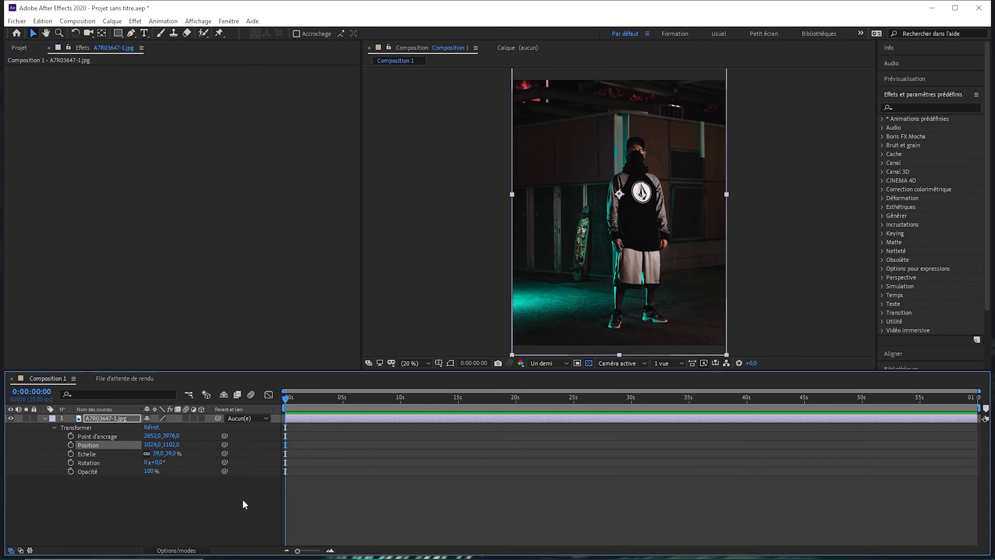
Add a dark grey solid above the photo and apply the Grille effect with a width of 80.1
right_click(46, 455)
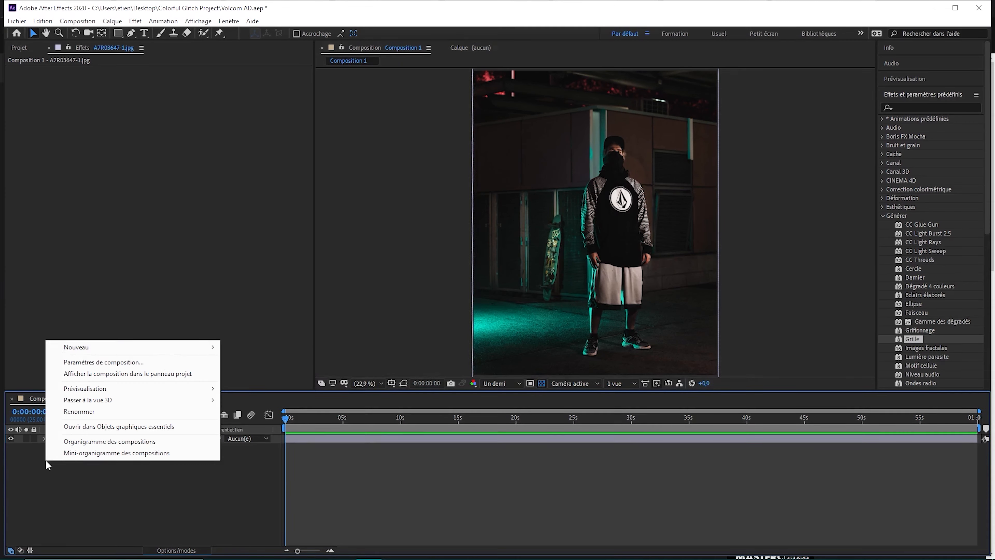
mouse_move(98, 347)
left_click(251, 374)
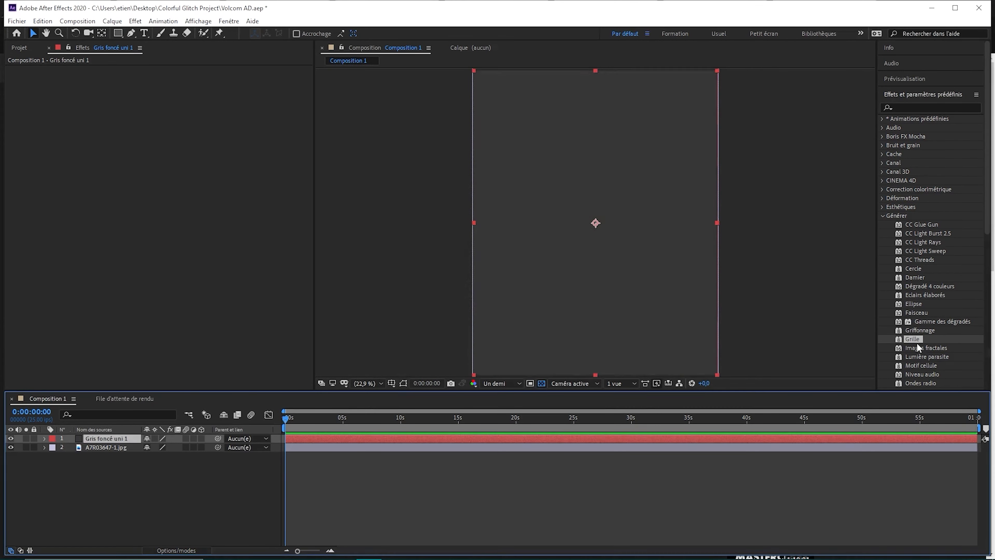
double_click(916, 341)
left_click_drag(59, 119, 136, 147)
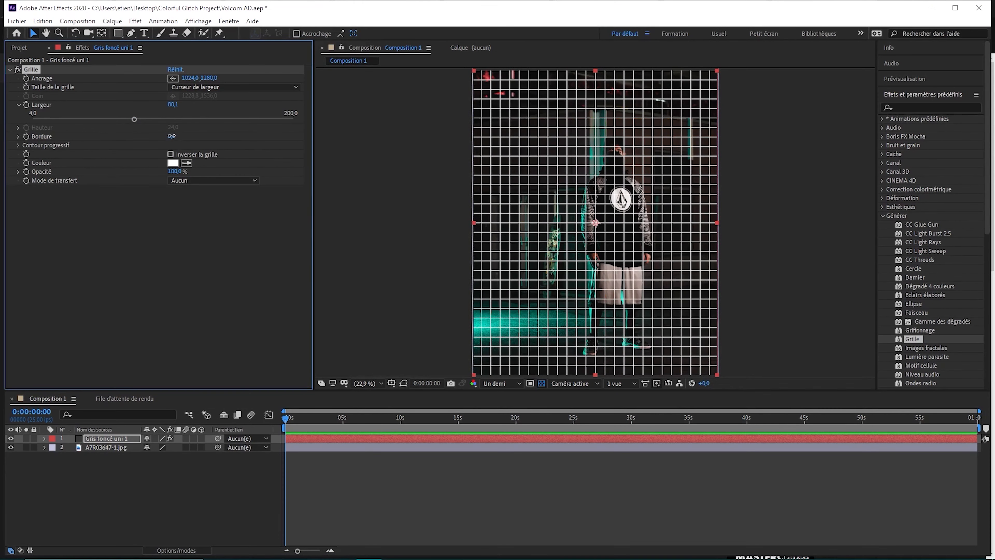
Add a black solid and mask it with a wide rectangle across the middle of the frame
key("ctrl+y")
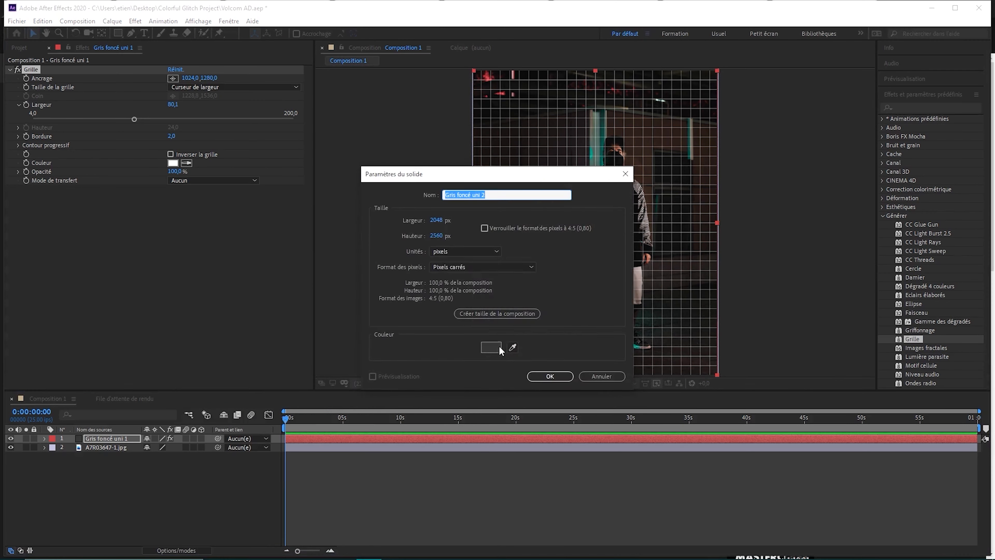
key("Return")
left_click_drag(447, 181, 568, 236)
left_click(109, 439)
left_click(118, 34)
mouse_move(444, 187)
left_mouse_down()
mouse_move(751, 294)
mouse_move(775, 286)
left_mouse_up()
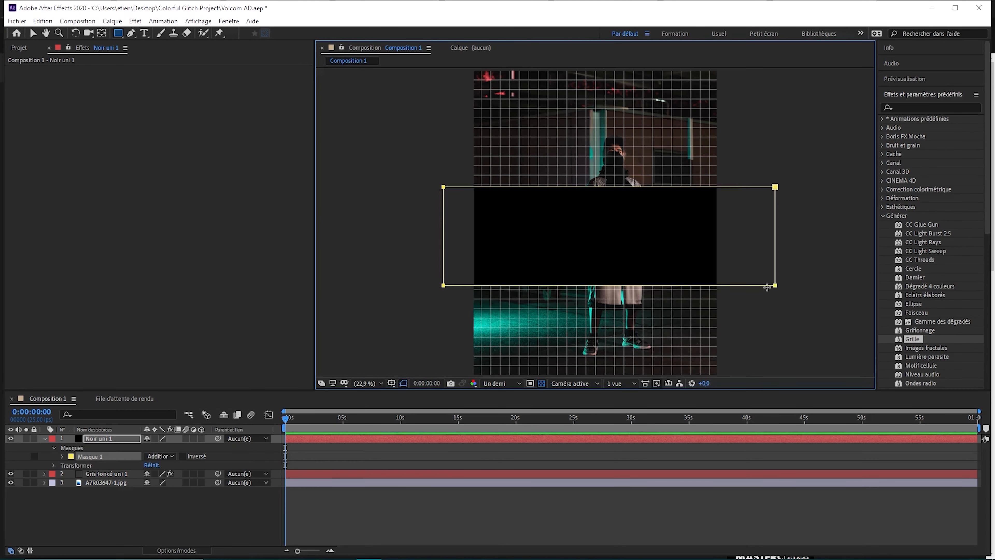
Feather the black solid's rectangular mask by 256 pixels
left_click(62, 456)
left_click_drag(148, 475, 252, 482)
left_click(244, 438)
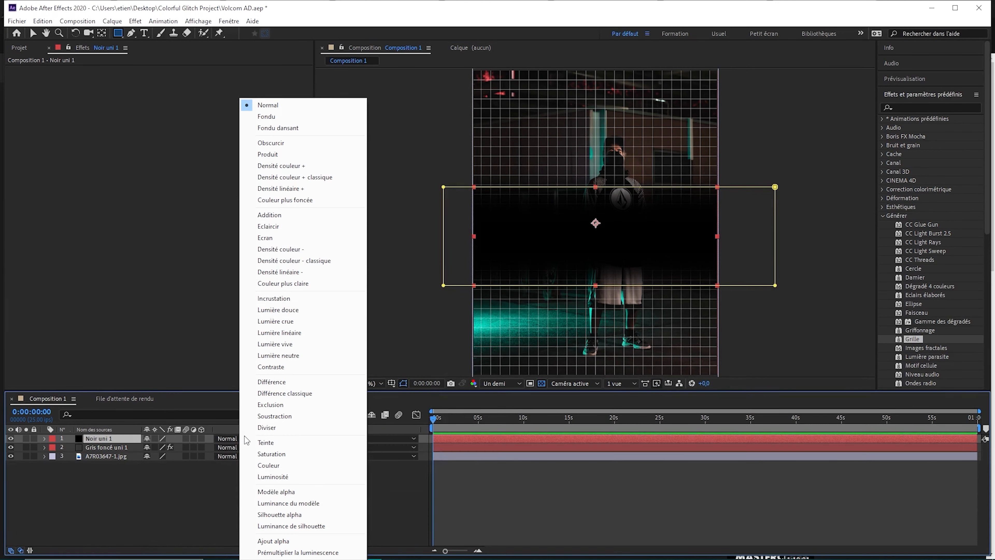
left_click(229, 494)
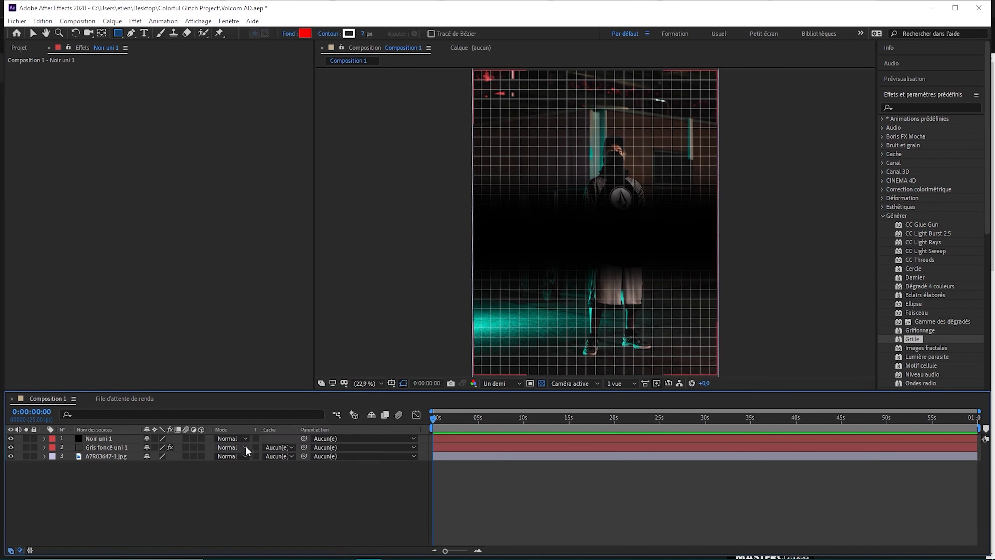
Try the Modèle alpha blending mode and neighbouring modes on the dark grey grid layer
left_click(246, 447)
left_click(270, 492)
left_click(246, 447)
left_click(280, 540)
left_click(246, 447)
left_click(264, 503)
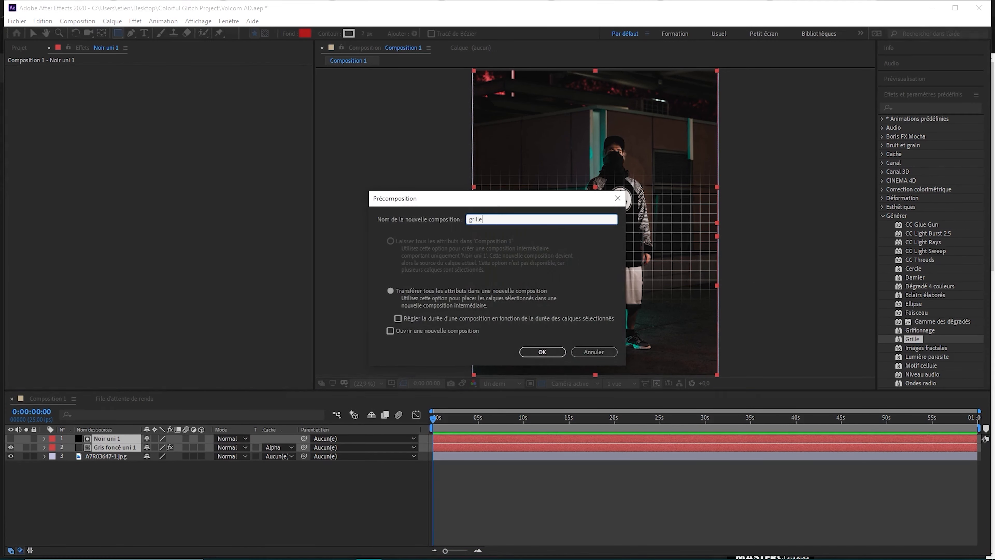
Precompose the faded grid as grille, then lower and tilt it in 3D to lie on the ground beneath the subject
key("Return")
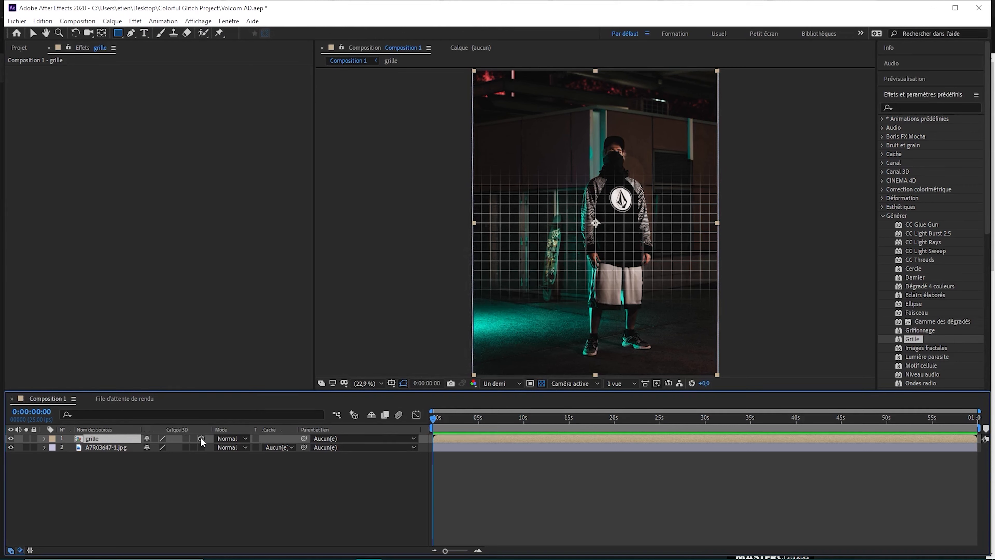
left_click(33, 33)
left_click_drag(595, 207, 597, 322)
left_click(76, 34)
key("v")
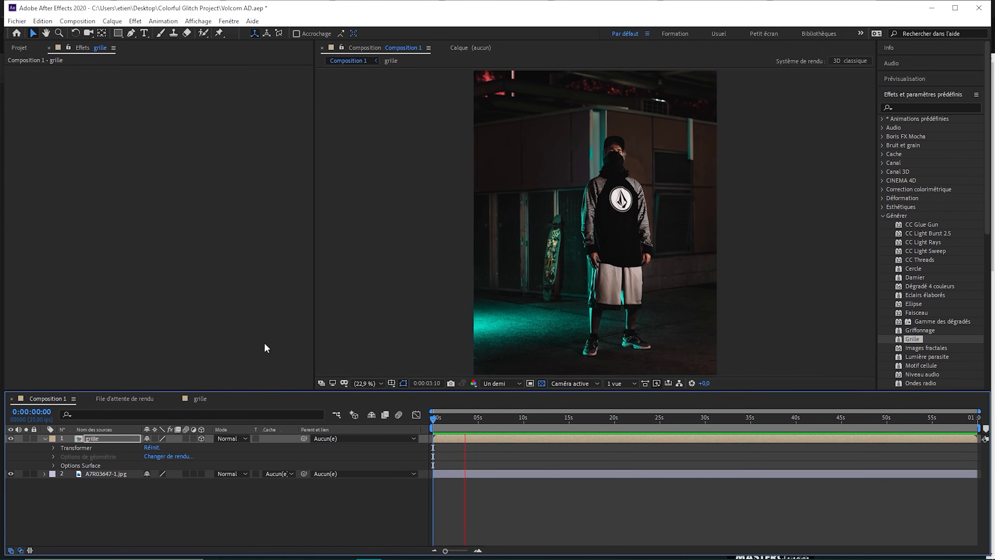
Preview the grid in the composition's opening seconds and return to the start
left_click(448, 418)
key("space")
left_click_drag(434, 420, 452, 421)
key("Home")
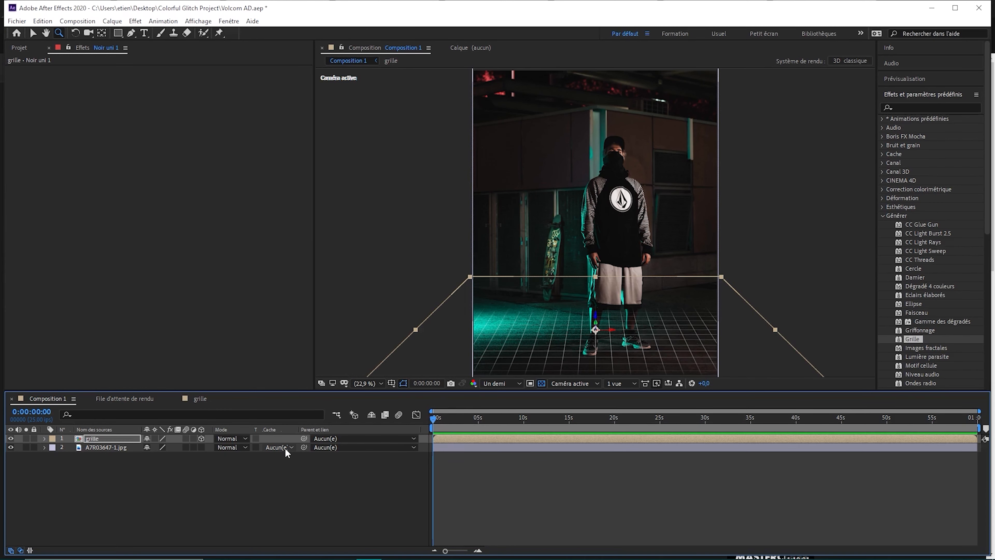
Animate the black solid's mask path in the grille composition by moving it up across the frame at 0:00:02:13
double_click(84, 438)
key("v")
left_click(455, 419)
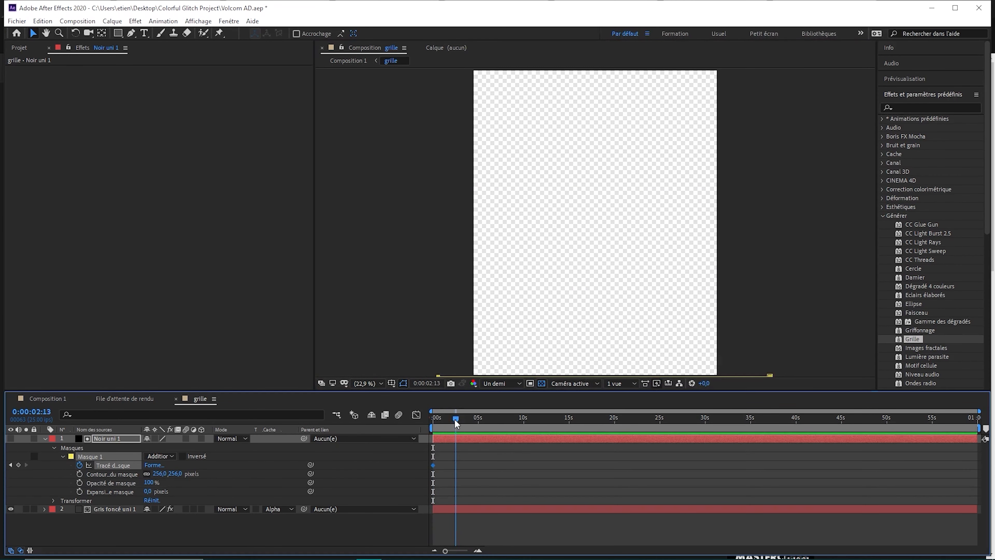
left_click_drag(554, 377, 544, 120)
Return to Composition 1 and preview the grid's reveal from the start
left_click(47, 398)
key("Home")
key("space")
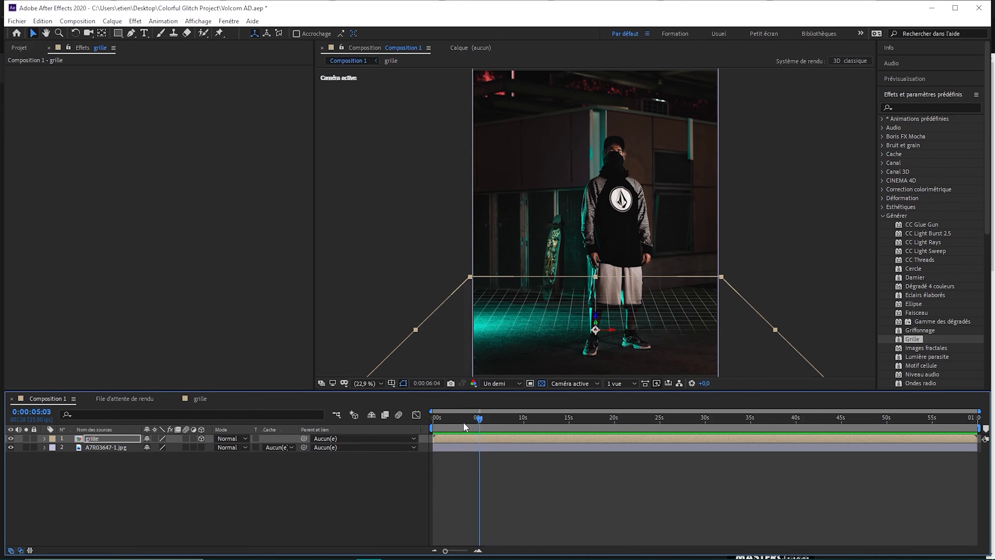
left_click_drag(464, 422, 451, 419)
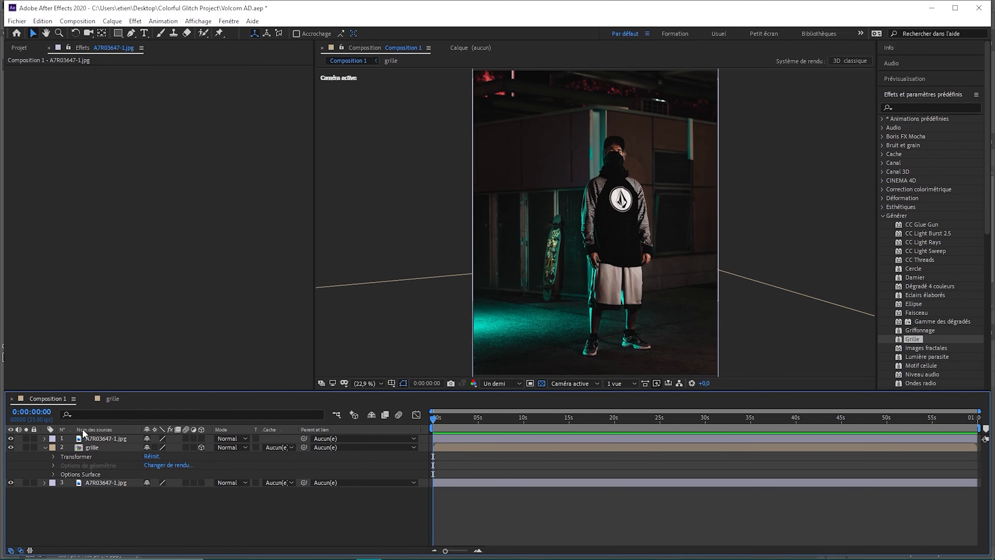
Reshape the top photo layer's mask along the outer edge of the subject's left-hand leg down to the ankle
left_click(94, 438)
left_click(367, 383)
left_click(613, 349)
left_click(367, 383)
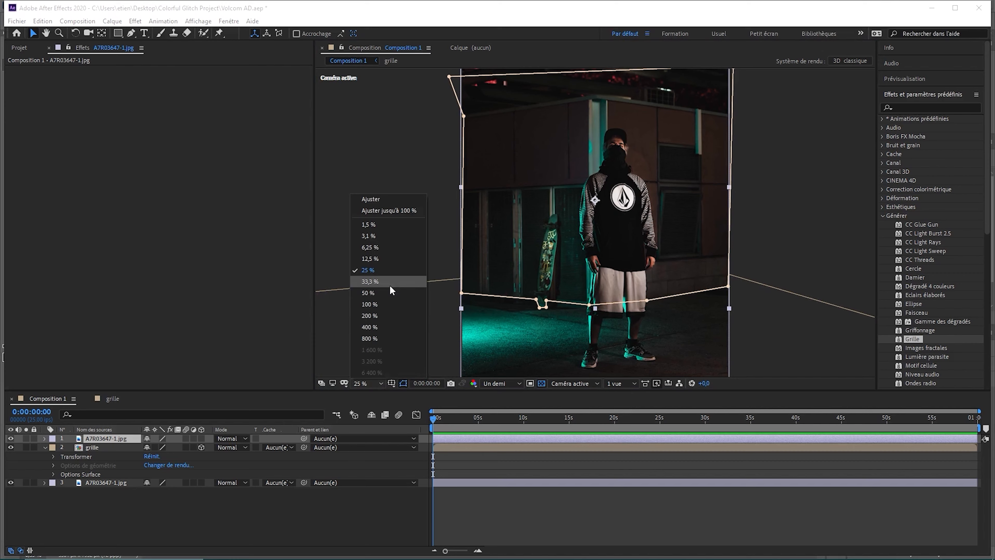
left_click(368, 293)
left_click_drag(612, 188, 611, 189)
key("g")
left_click_drag(624, 188, 615, 265)
double_click(612, 209)
key("v")
left_click_drag(612, 209, 614, 210)
Fit the top photo layer's mask around the left-hand shoe
left_click(630, 254)
left_click_drag(619, 292, 603, 315)
left_click_drag(622, 295, 635, 272)
double_click(650, 276)
Add mask points with the Pen tool to follow the gap between the legs below the shorts
left_click(133, 33)
left_click(664, 243)
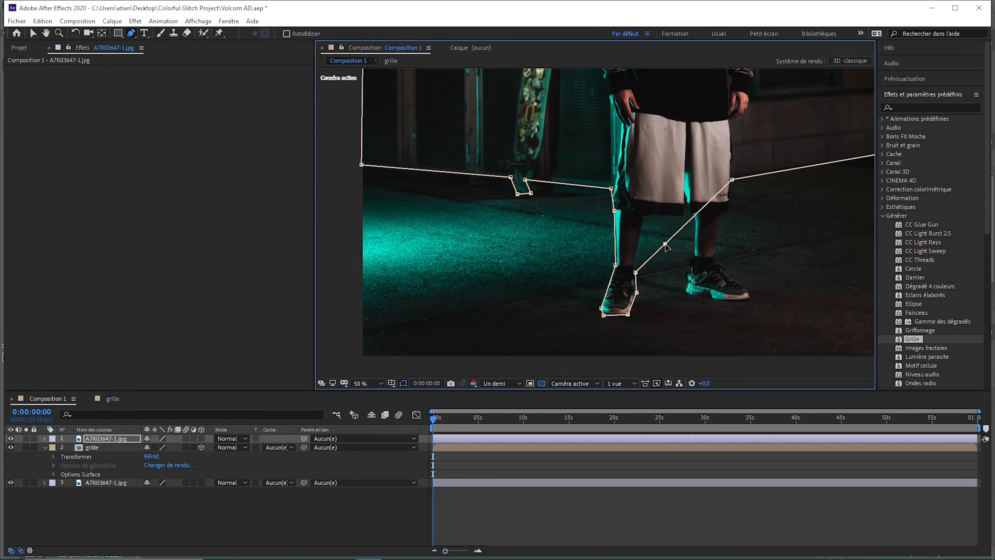
mouse_move(692, 211)
left_mouse_down()
mouse_move(686, 205)
mouse_move(689, 213)
left_mouse_up()
left_click_drag(698, 206, 694, 256)
left_click_drag(709, 226, 707, 257)
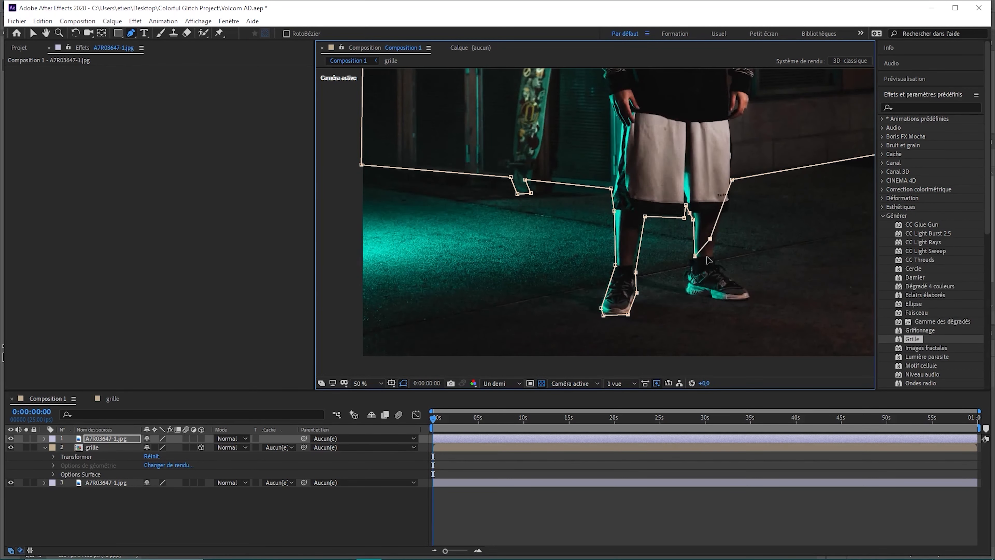
Extend the mask around the right-hand shoe and back up the outer leg to the edge of the shorts
left_click_drag(706, 296, 751, 291)
left_click(131, 33)
left_click_drag(756, 268, 717, 257)
double_click(743, 224)
left_click(131, 33)
left_click_drag(748, 200, 731, 204)
left_click_drag(775, 184, 730, 176)
Tighten the mask around the skateboard's base and adjust its corner at the photo's left edge
left_click_drag(508, 180, 534, 190)
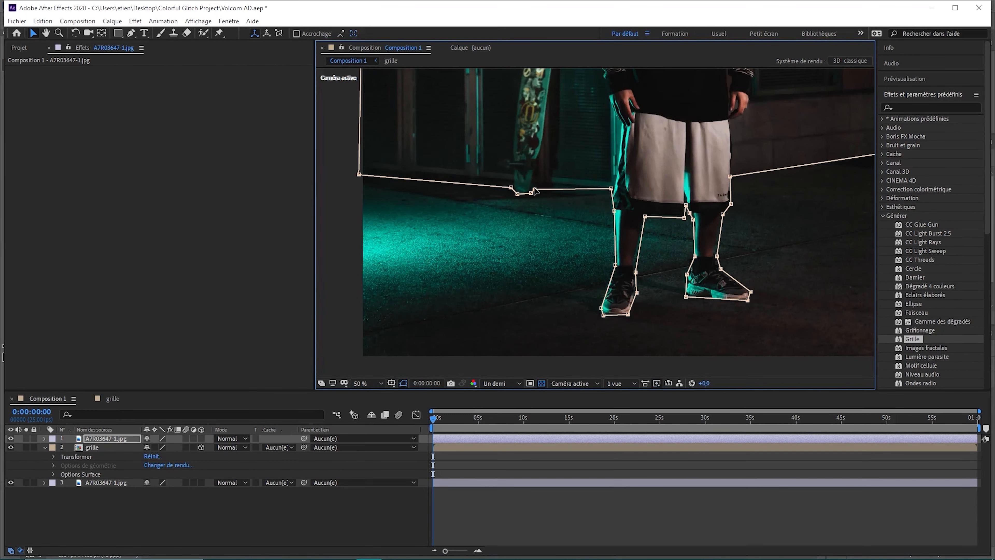
left_click_drag(359, 175, 359, 168)
left_click(367, 383)
left_click(364, 211)
Preview the grid's reveal with the refined subject mask and inspect the top photo layer
left_click(295, 509)
key("space")
left_click_drag(433, 419, 444, 424)
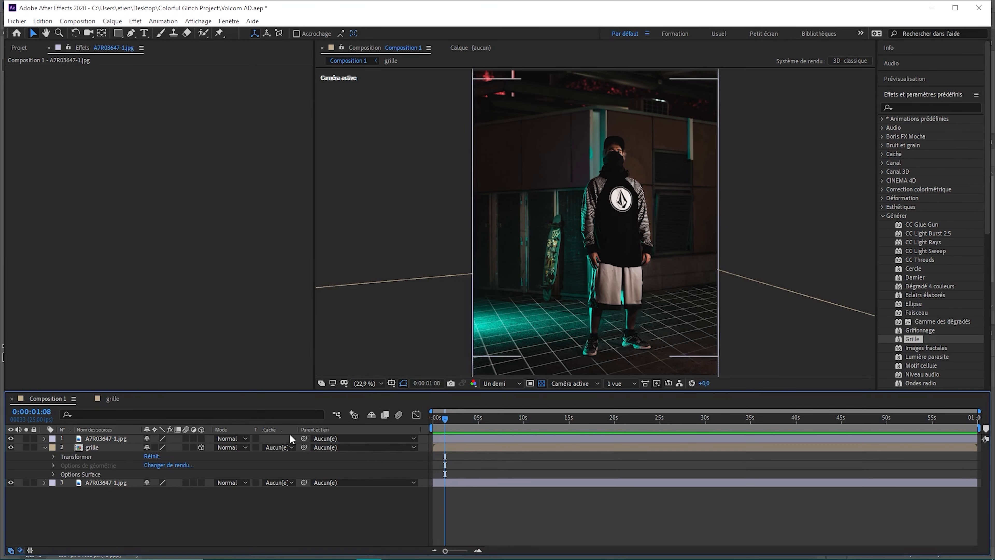
left_click(44, 438)
left_click(112, 474)
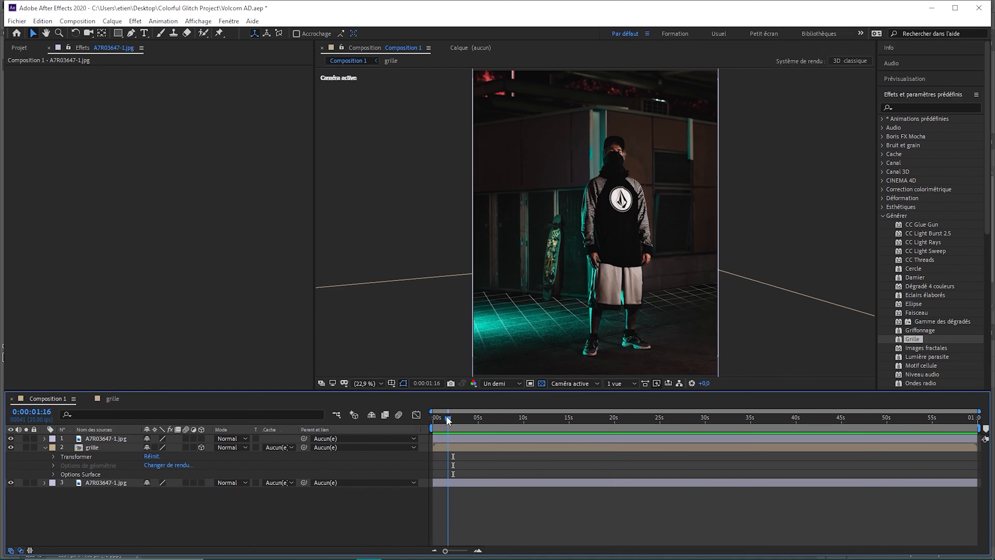
Adjust the Lueur diffuse effect on the grille layer with a teal colour A
left_click(678, 307)
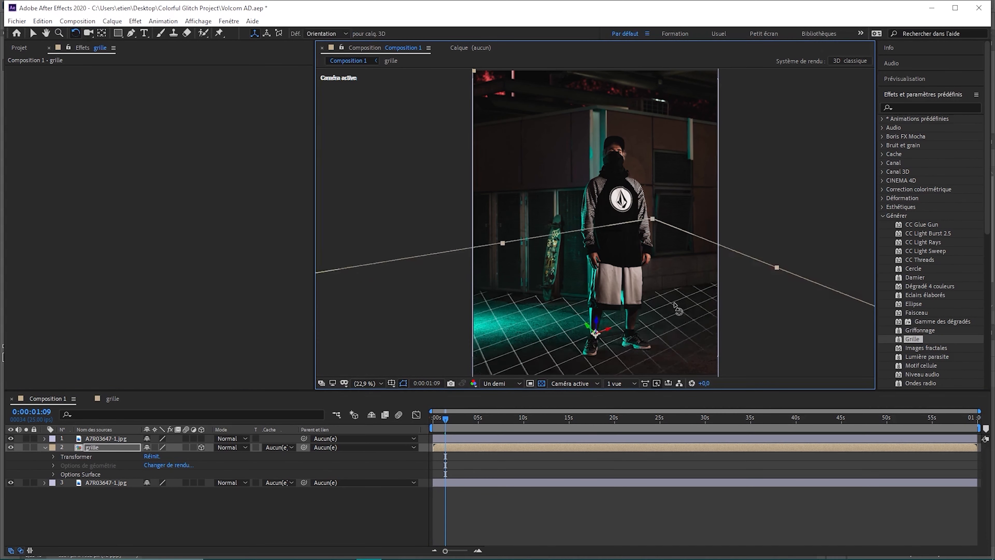
left_click_drag(677, 308, 657, 311)
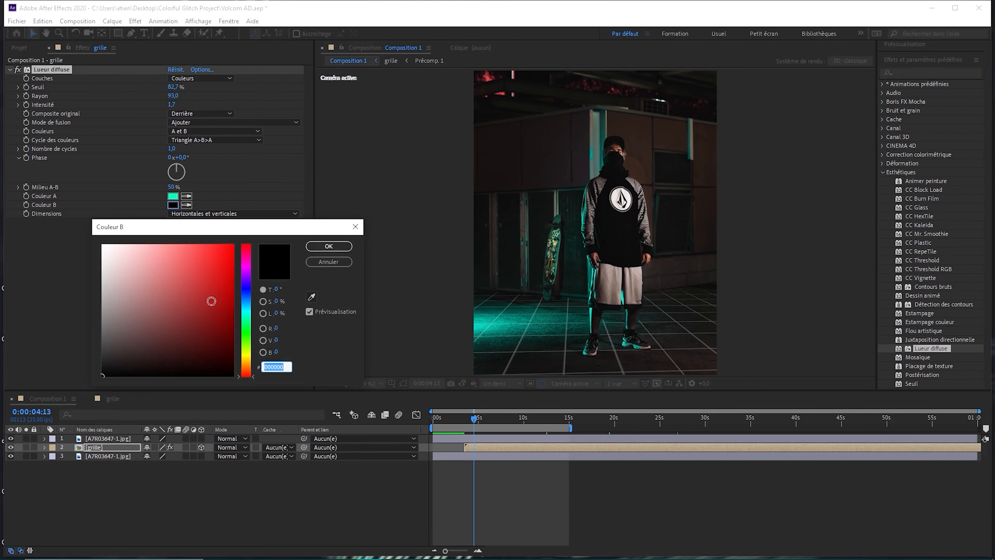
left_click(217, 275)
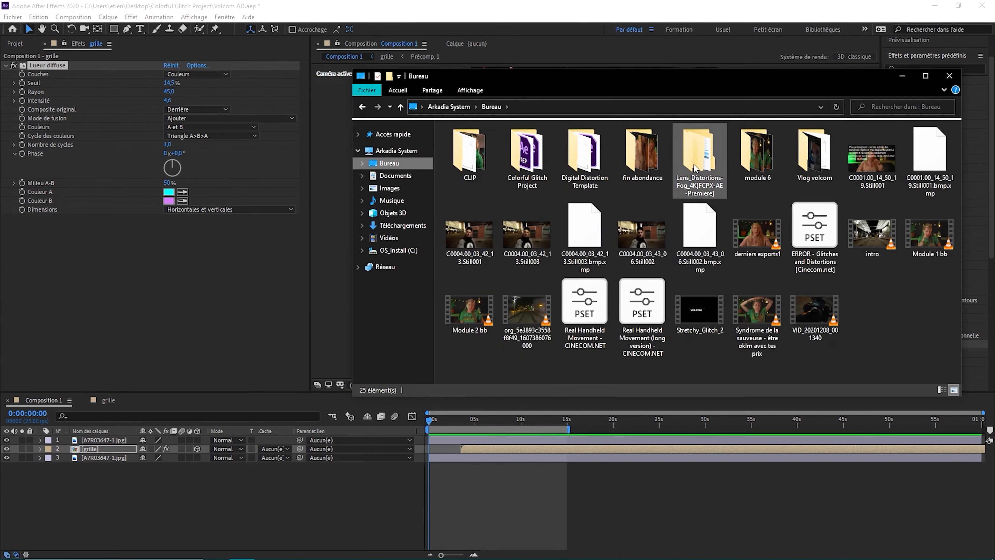
Add the Fog2.mov clip above the photo layers, try several blend modes and move the fog down over the floor
left_click(476, 163)
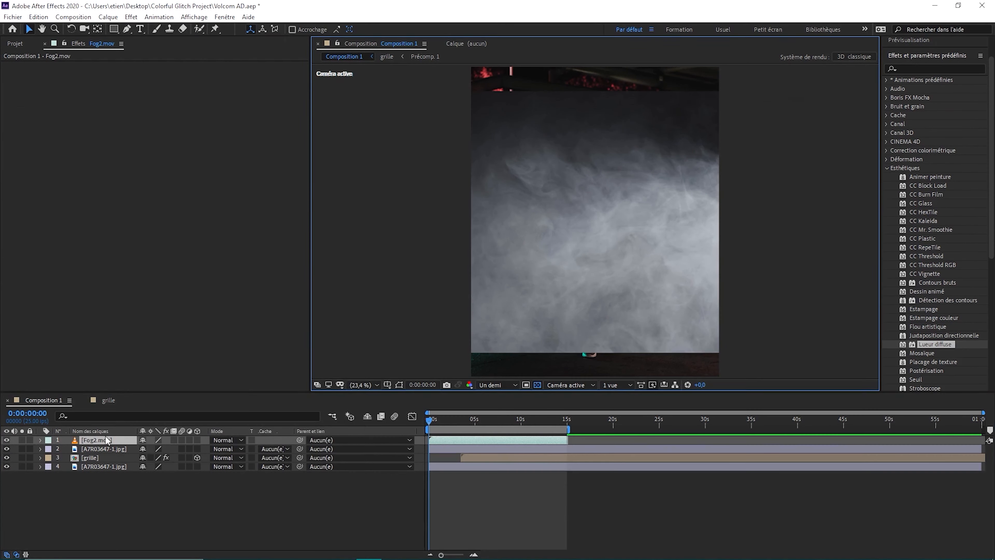
left_click(227, 439)
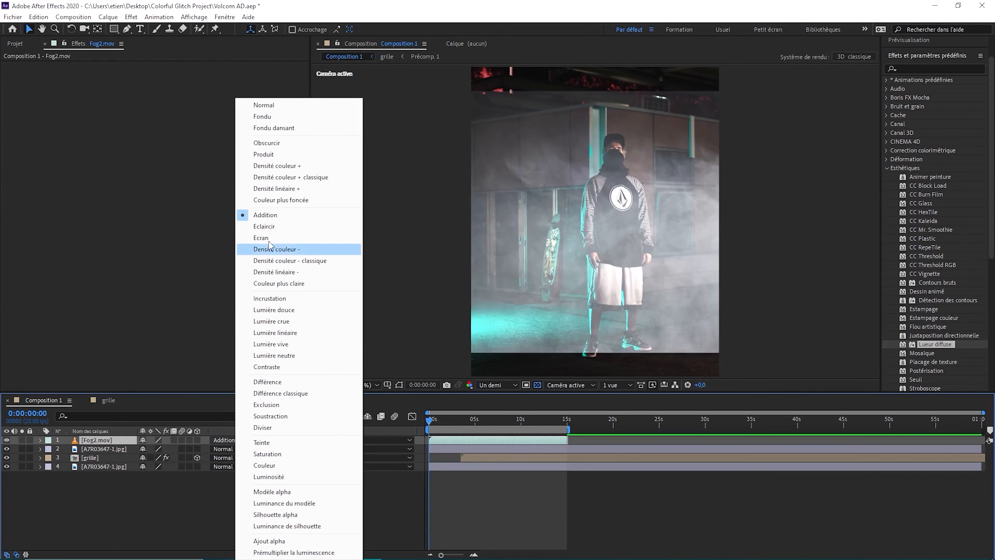
left_click(288, 229)
left_click(228, 440)
left_click(369, 318)
left_click(227, 440)
left_click(289, 215)
left_click_drag(630, 196, 633, 373)
Set the Fog2.mov layer's blend mode to Eclaircir and its opacity to 31 %
left_click(40, 440)
left_click(227, 439)
left_click(289, 229)
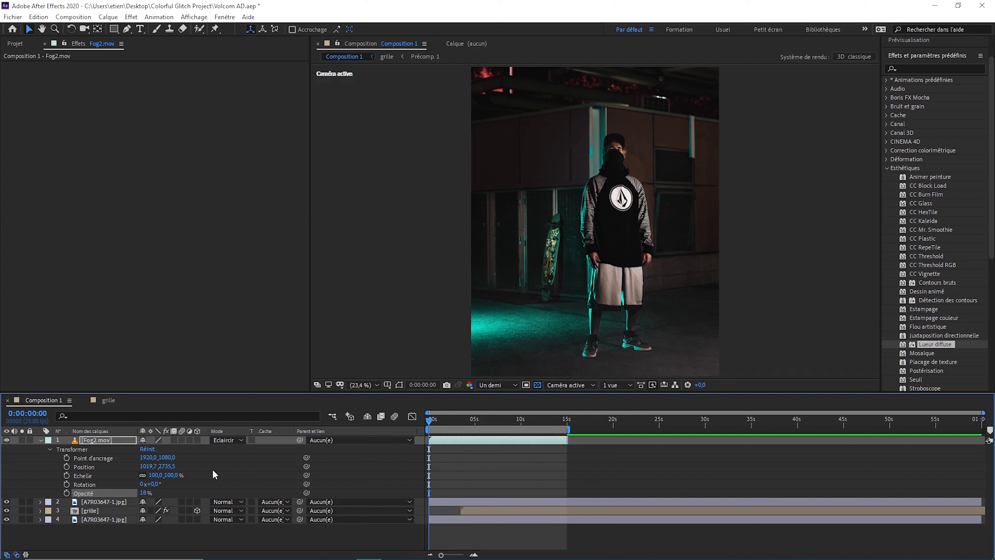
left_click_drag(144, 492, 149, 492)
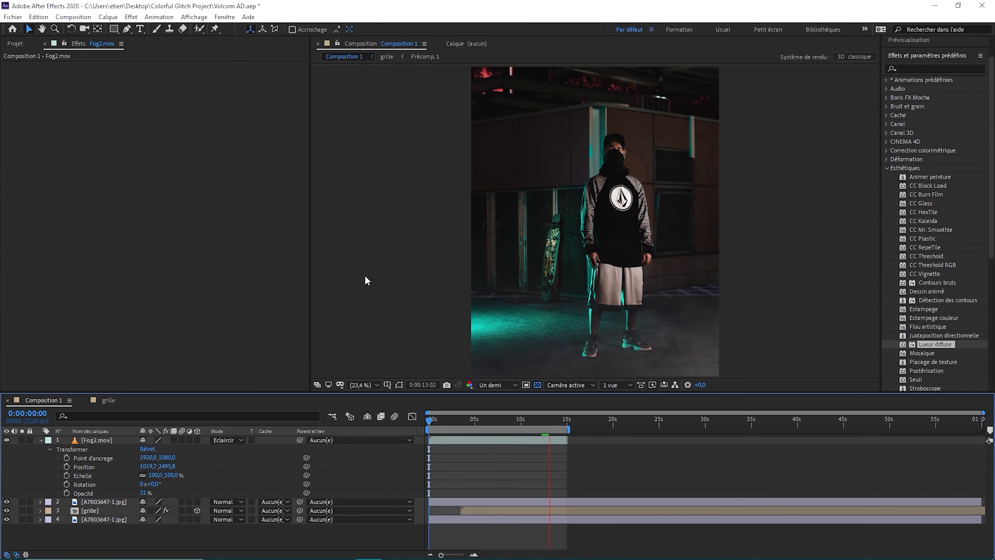
Duplicate the fog layer, move the copy higher in the frame and scale it to 135 %
left_click(41, 439)
key("ctrl+d")
key("space")
left_click_drag(621, 284, 672, 232)
left_click(523, 440)
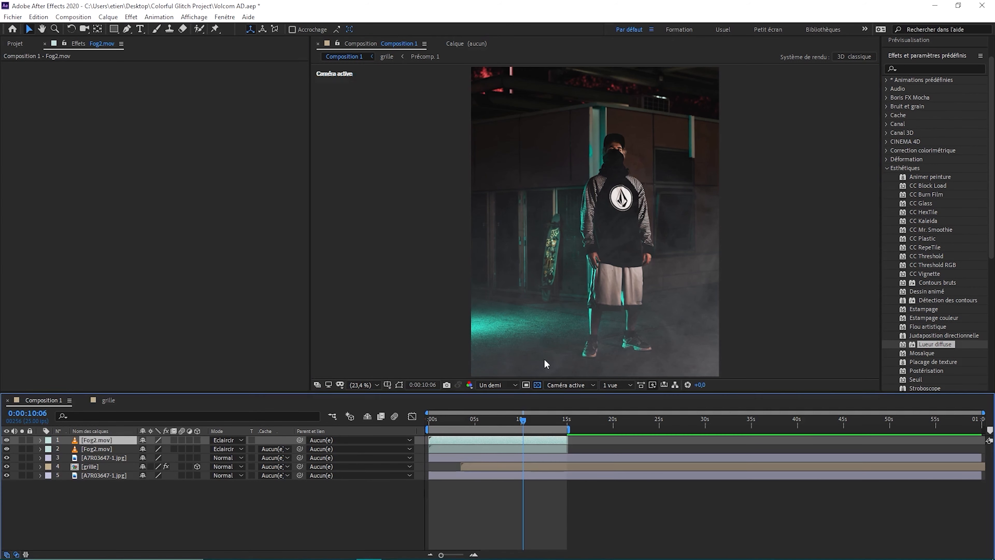
left_click(544, 362)
left_click(41, 440)
left_click_drag(152, 476, 167, 476)
left_click_drag(523, 419, 427, 419)
key("space")
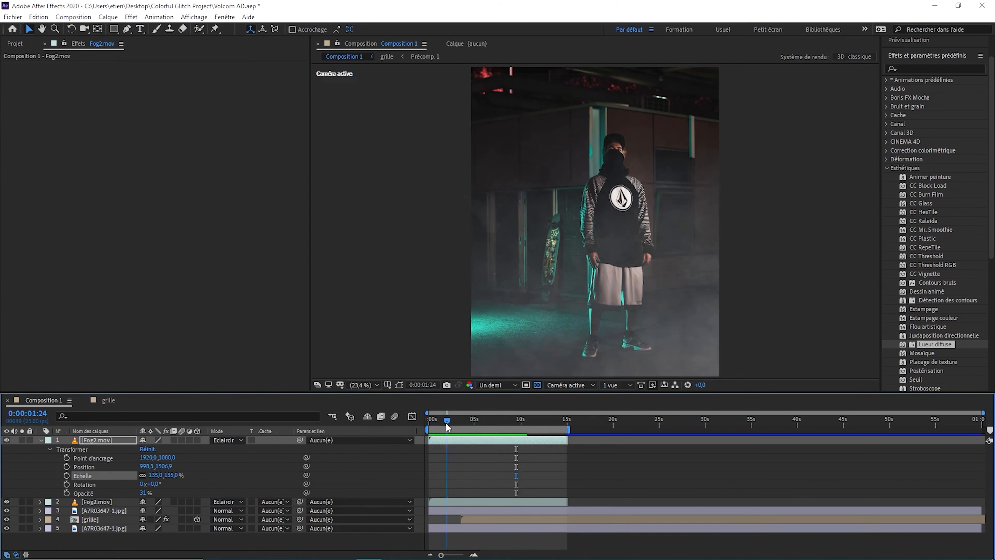
Draw an elliptical mask on the enlarged fog layer, centre it around the standing subject and invert it
left_click(41, 440)
left_click(114, 29)
left_click(146, 52)
left_click_drag(593, 133, 706, 380)
key("v")
left_click_drag(649, 133, 613, 123)
left_click(178, 458)
left_click(57, 458)
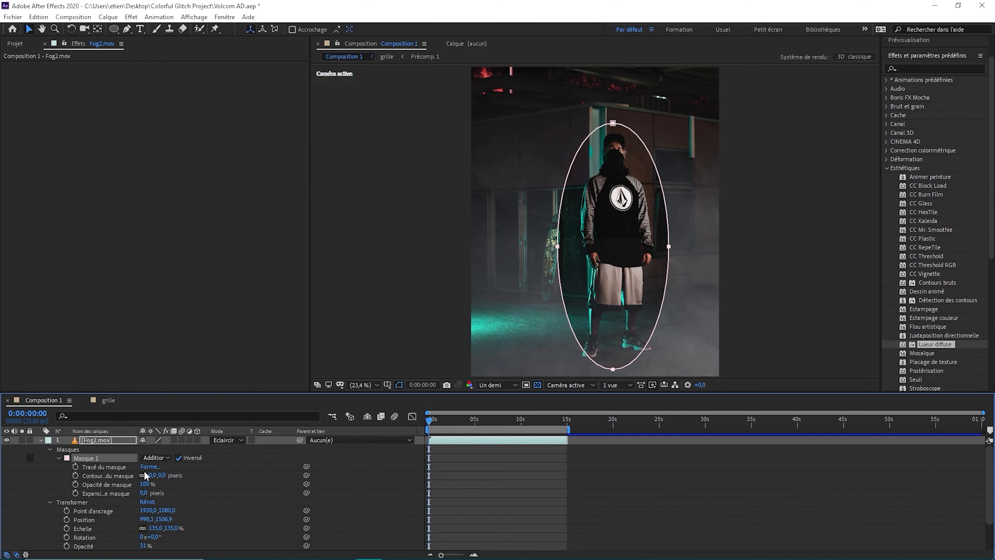
Feather the fog layer's mask by 810 pixels and pull its skateboard-side point slightly towards the subject
left_click_drag(152, 474, 298, 475)
left_click(40, 440)
key("space")
key("space")
left_click(40, 439)
left_click_drag(155, 475, 302, 479)
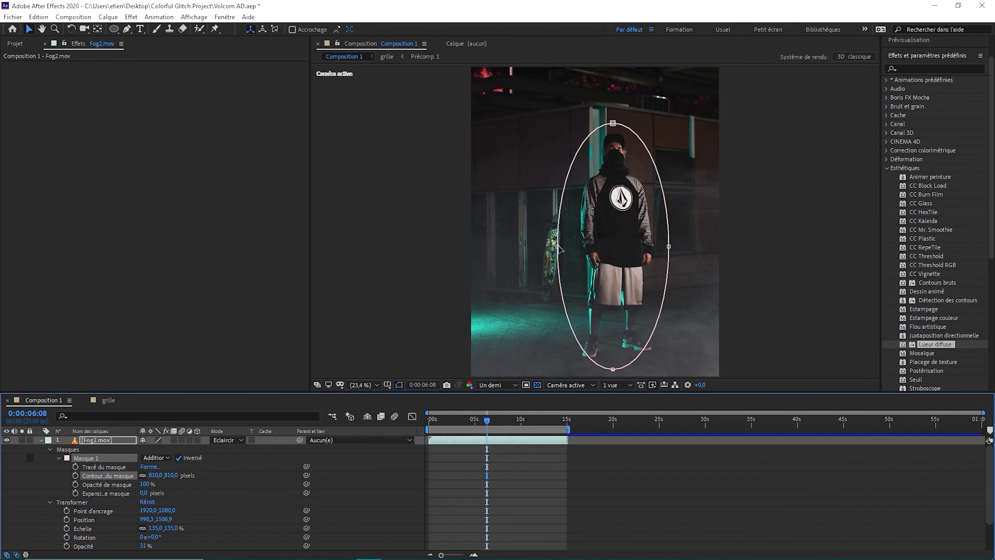
left_click_drag(557, 247, 571, 247)
left_click_drag(487, 419, 404, 422)
Lower the opacity of the second Fog2.mov layer and preview the fog from the start
key("space")
key("space")
left_click(41, 439)
left_click(41, 449)
left_click_drag(142, 501, 136, 502)
left_click_drag(505, 420, 405, 430)
key("space")
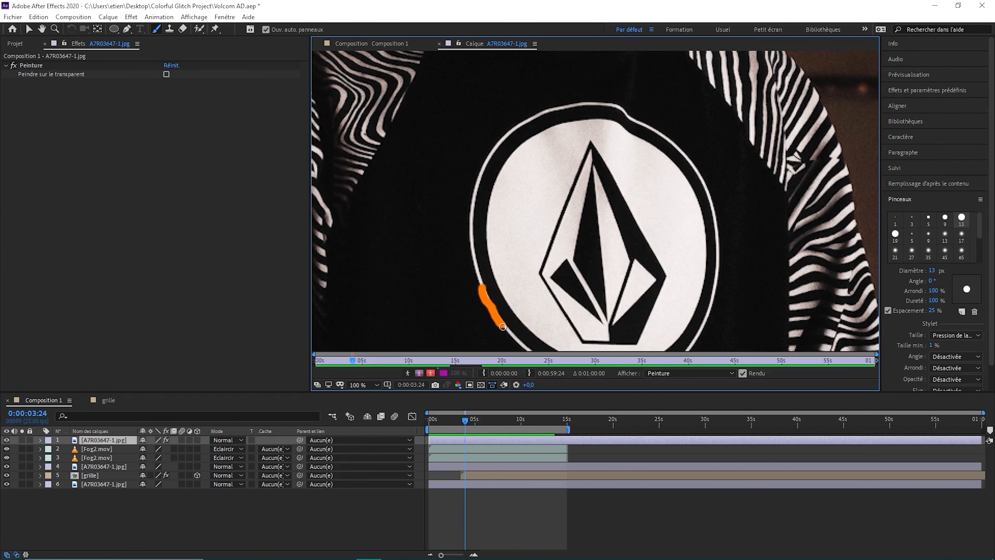
Paint orange brush strokes frame by frame along the shirt logo's ring and check them in Composition 1
left_click_drag(536, 349, 536, 268)
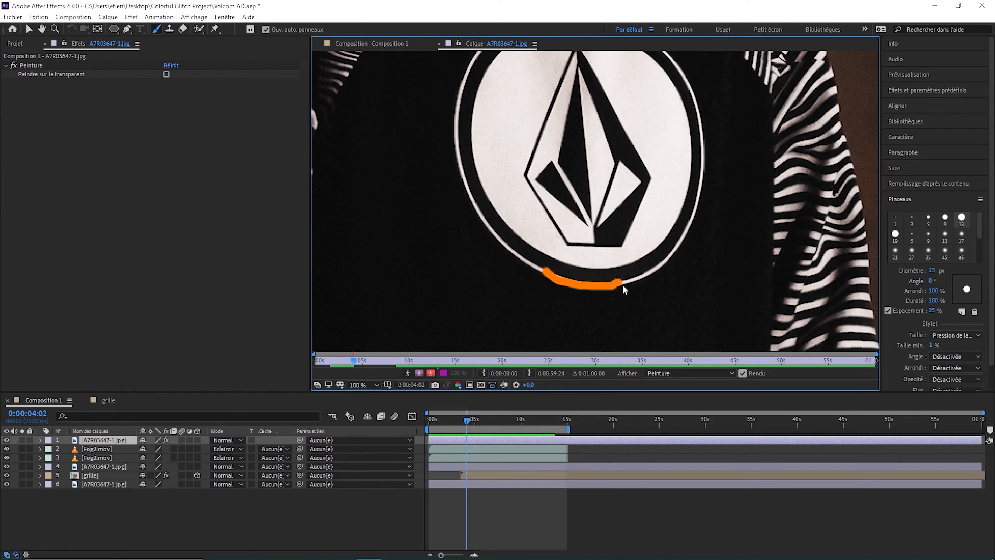
key("Page_Down")
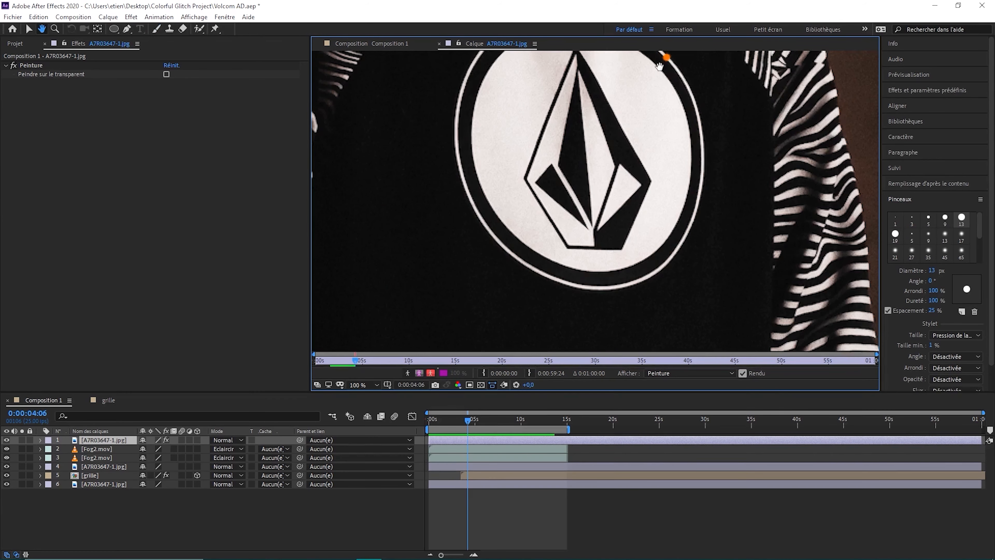
left_click_drag(674, 133, 623, 100)
left_click(455, 423)
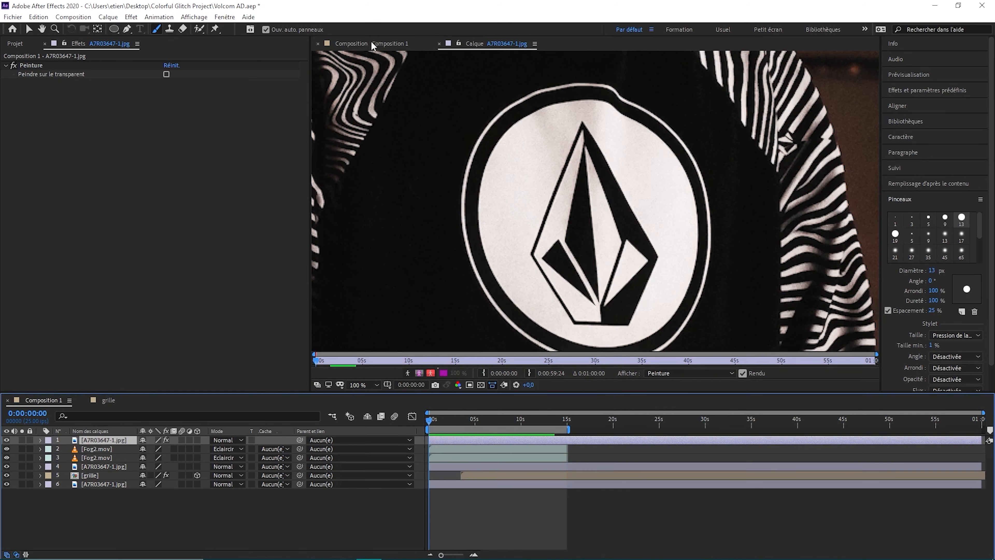
left_click(371, 44)
left_click_drag(454, 421, 460, 422)
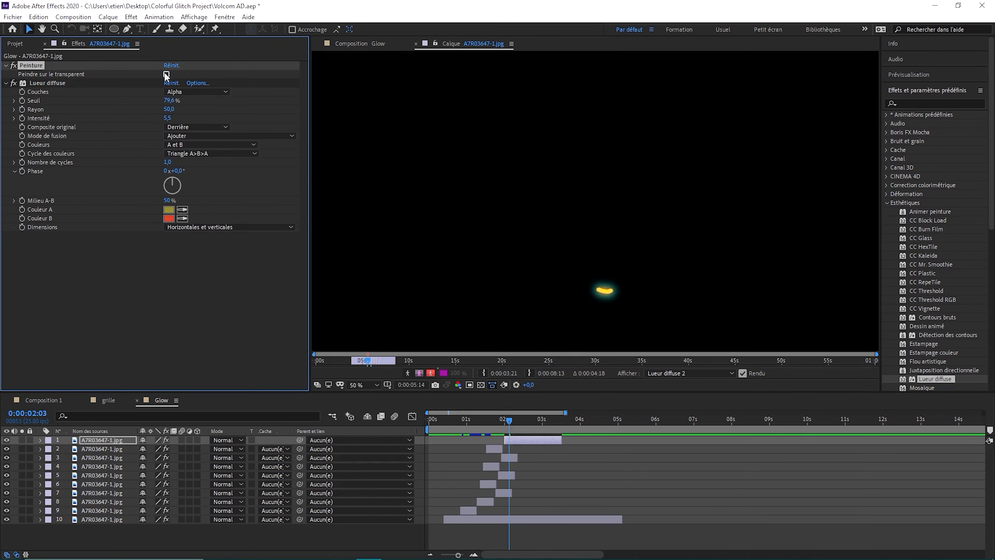
Enable painting on transparent and brush further strokes around the shirt logo on successive frames
left_click(166, 74)
key("ctrl+b")
left_click_drag(603, 191, 578, 263)
key("Page_Down")
key("Page_Down")
left_click_drag(588, 270, 610, 292)
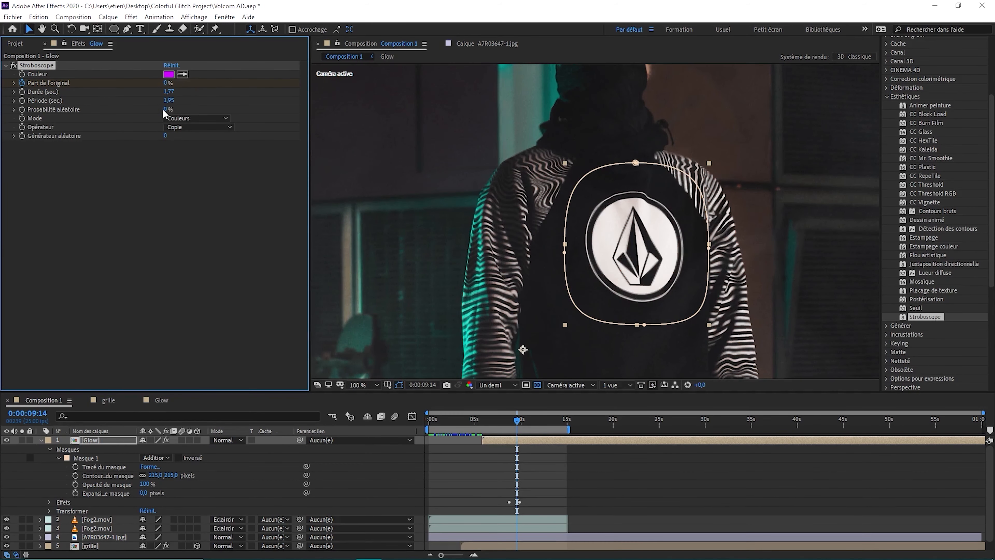
Give the masked logo layer a cyan Stroboscope with 27 % of the original, 0.09 s duration, 0.29 s period and 60 % random probability
left_click(487, 419)
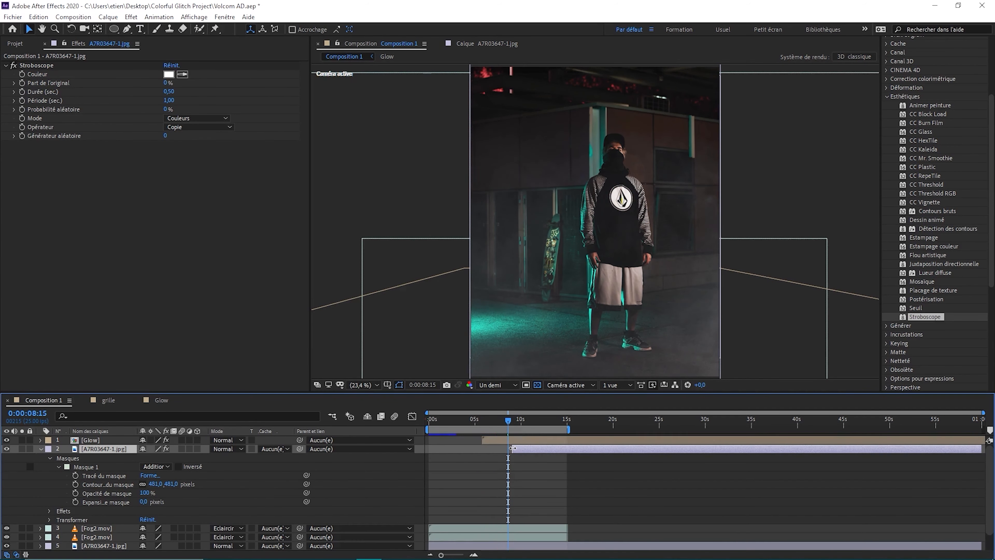
left_click_drag(166, 83, 226, 79)
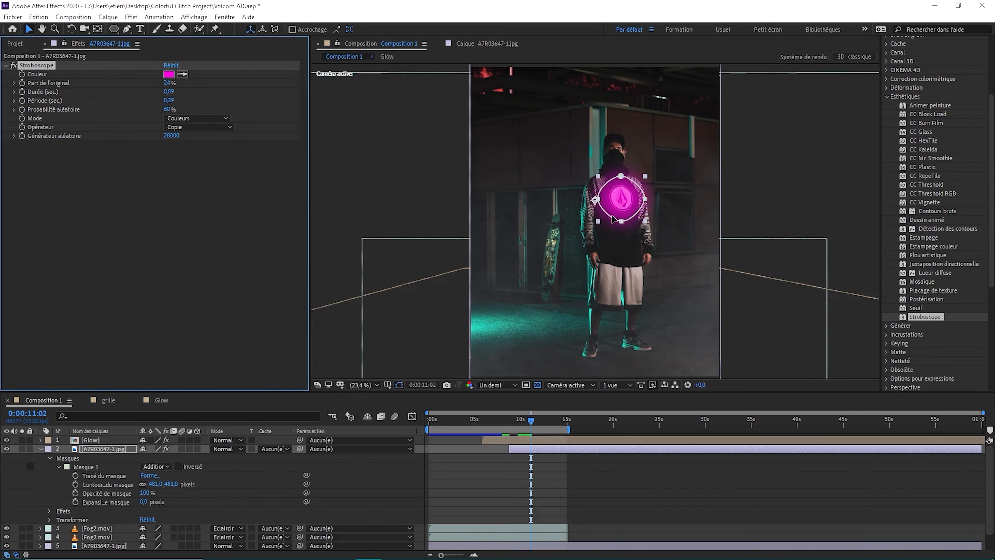
left_click(621, 184)
left_click_drag(533, 422, 528, 423)
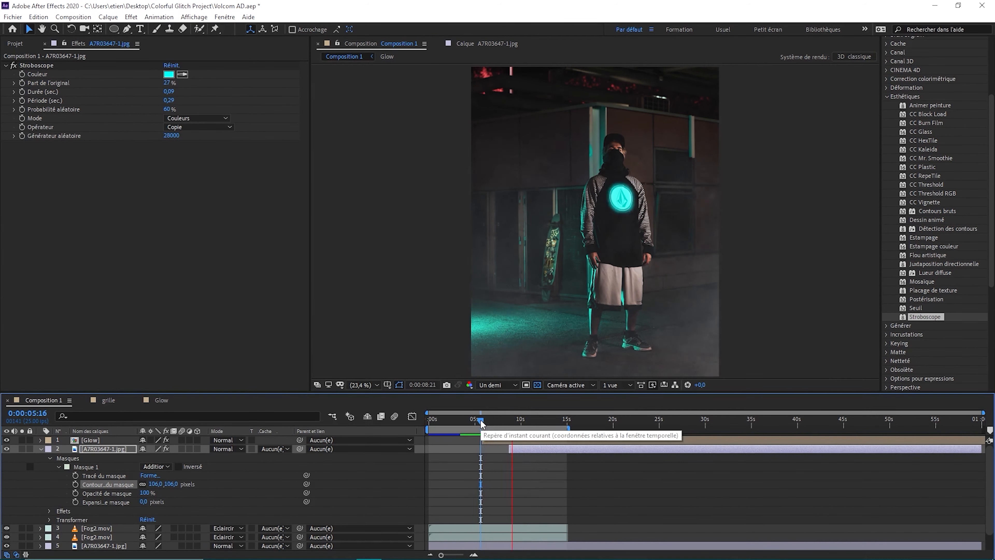
Trim the end of the strobing photo layer to about 10 seconds
left_click_drag(554, 416, 523, 421)
left_click_drag(981, 449, 524, 449)
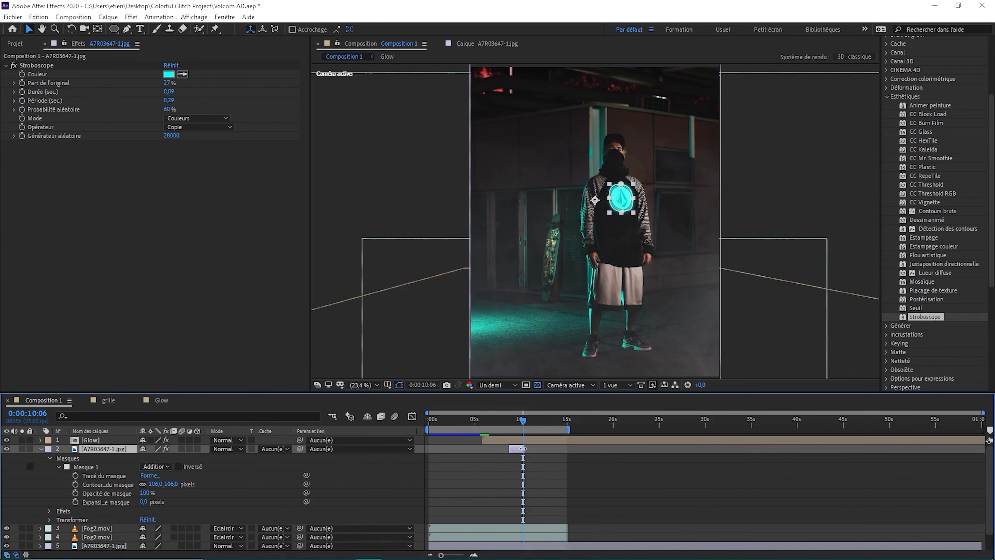
key(";")
left_click_drag(834, 449, 705, 449)
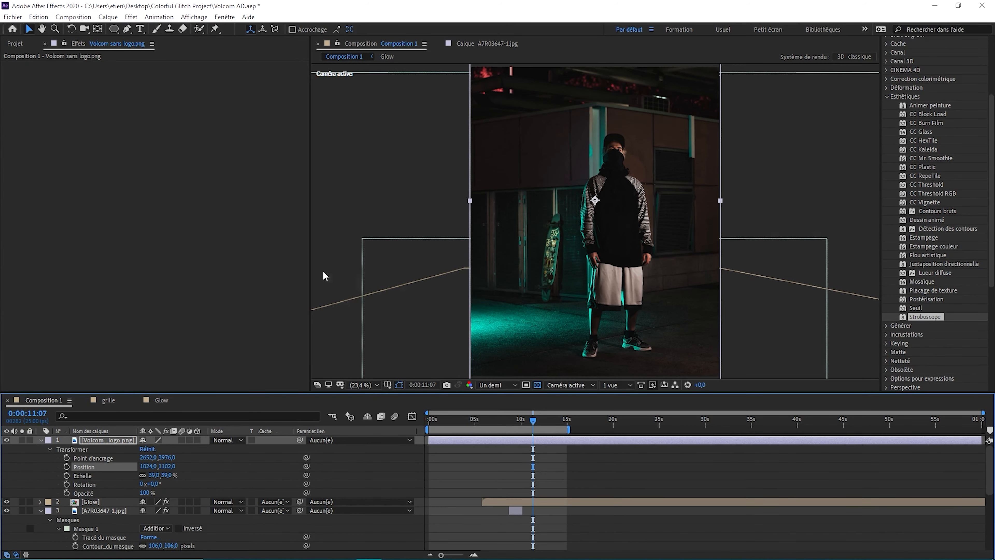
Align Just logo.png with the shirt emblem at vertical position 1102 and trim its start to about 10 seconds
left_click_drag(604, 182, 645, 231)
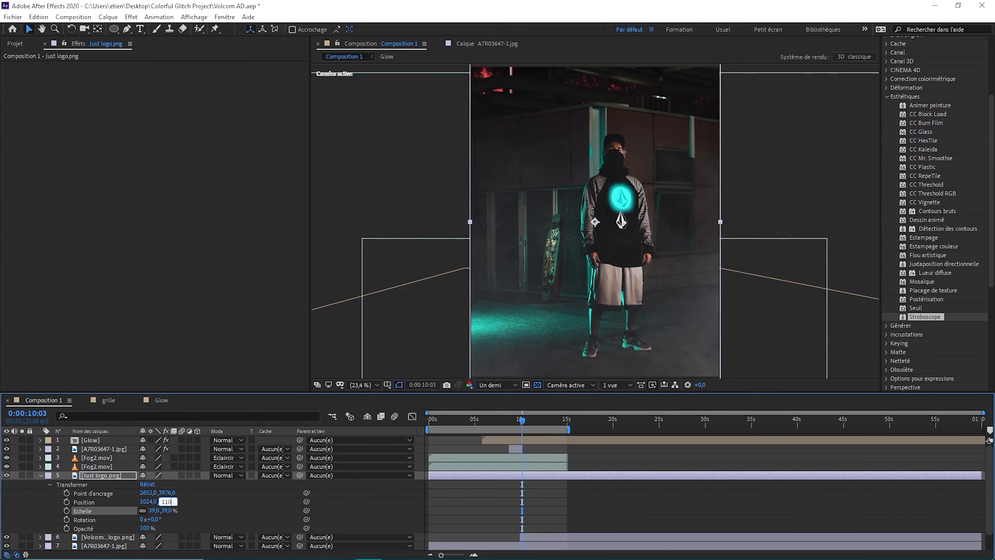
left_click_drag(429, 475, 522, 474)
left_click(707, 420)
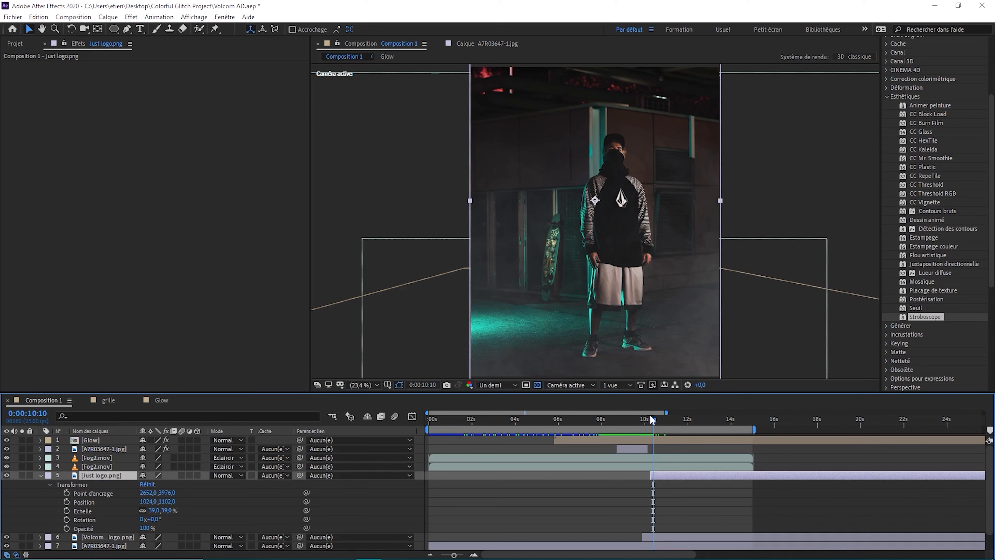
left_click_drag(652, 420, 752, 421)
key("minus")
key("minus")
left_click(107, 537)
left_click_drag(517, 423, 533, 422)
key("ctrl+v")
key("ctrl+z")
Paste the cyan Stroboscope effect onto the Just logo.png layer
left_click(102, 475)
key("ctrl+v")
key("equal")
key("equal")
key("equal")
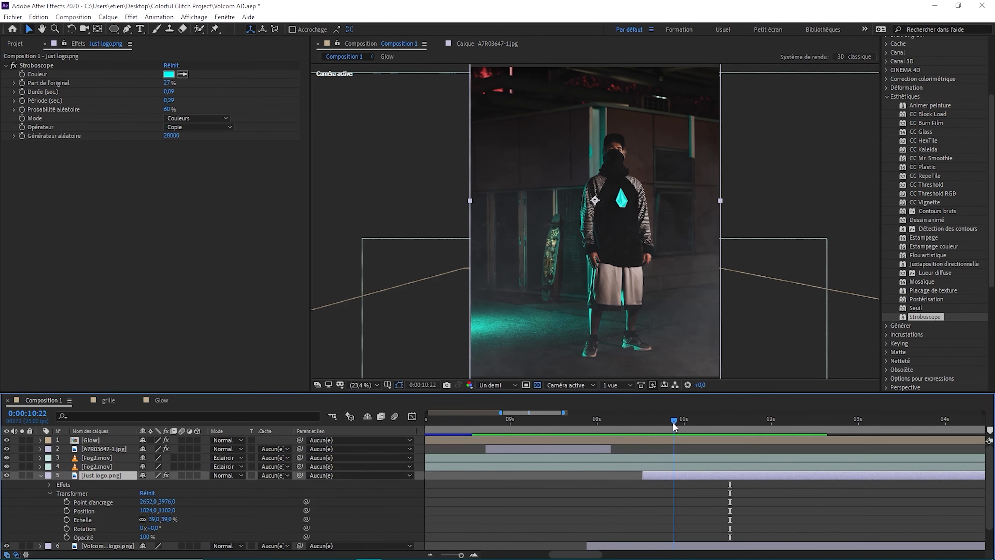
Keyframe the Stroboscope's Part de l'original on Just logo.png and raise its value a few frames further on
left_click(22, 83)
key("Page_Down")
key("Page_Down")
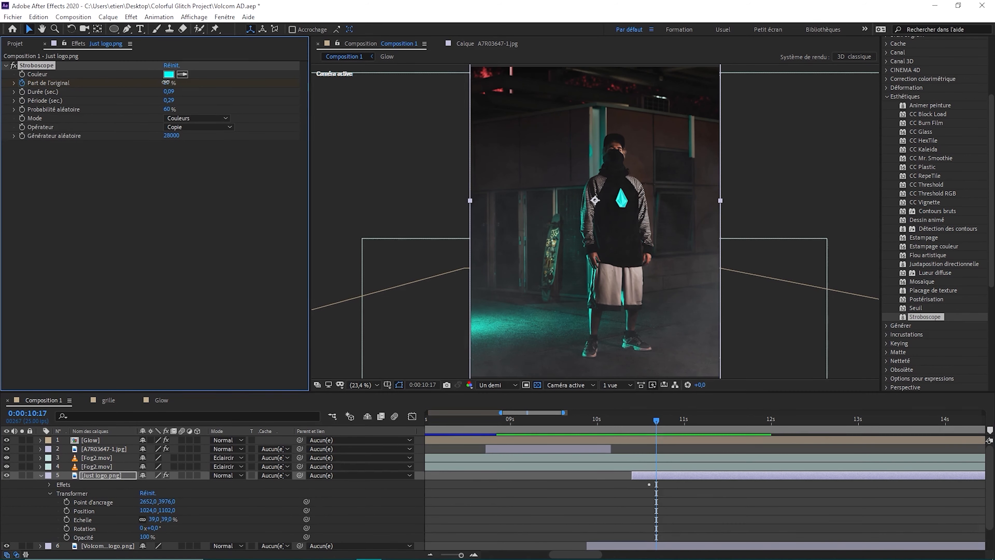
left_click_drag(167, 83, 196, 83)
left_click(14, 83)
left_click_drag(656, 421, 631, 420)
Reveal the Part de l'original keyframes of Just logo.png in the timeline and retime the middle one
left_click(49, 485)
left_click(58, 493)
scroll(235, 502, "down", 1)
left_click_drag(649, 485, 653, 483)
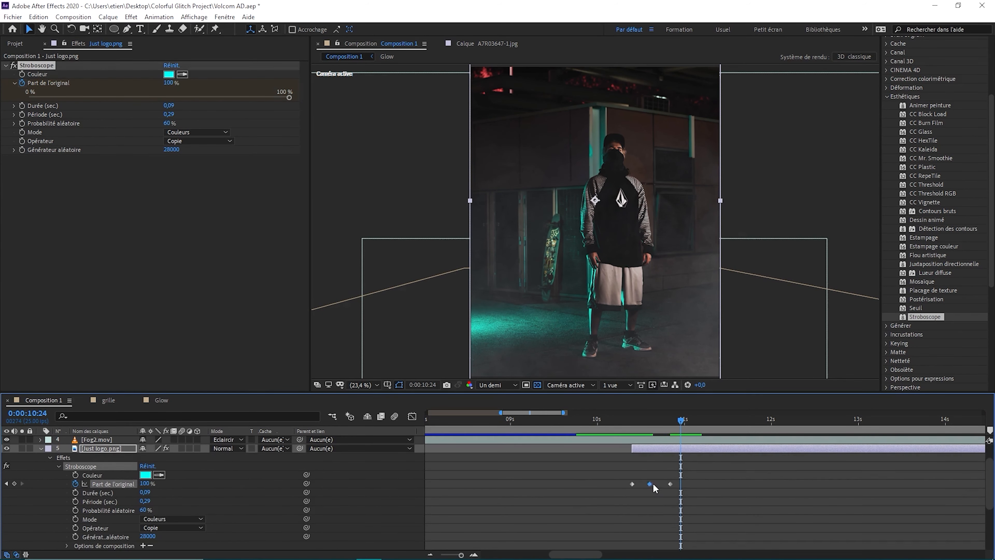
Preview the whole composition from the start with the flickering logo
left_click(556, 420)
key("minus")
key("minus")
key("minus")
left_click_drag(533, 421, 429, 420)
left_click(41, 449)
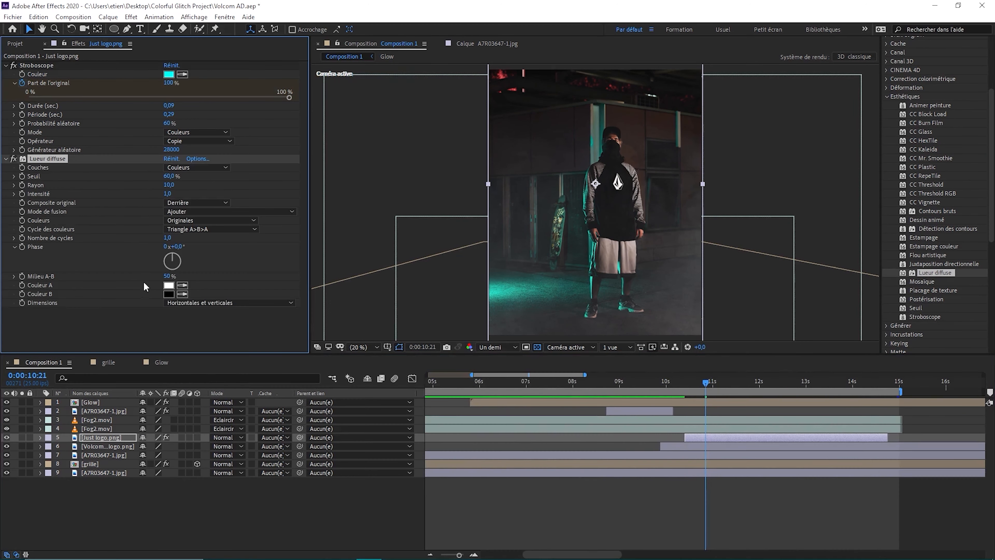
Set colour B of the Lueur diffuse effect on Just logo.png to magenta and adjust the glowing layer
left_click(168, 294)
left_click(329, 240)
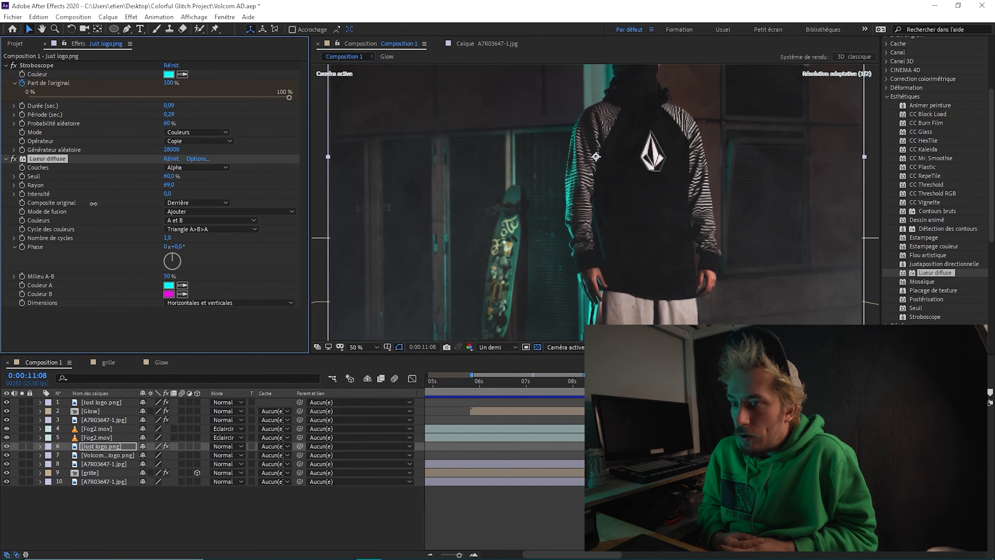
left_click(48, 158)
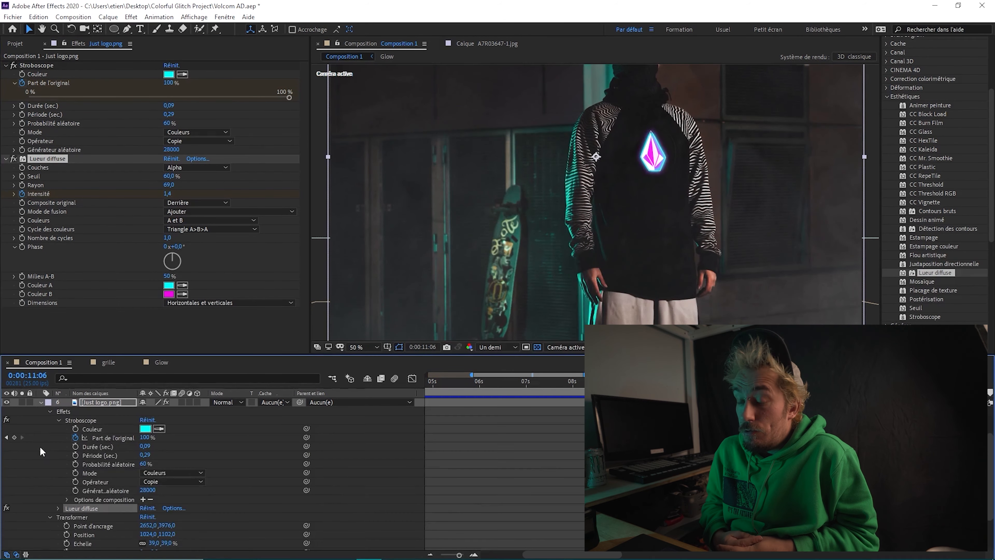
left_click_drag(157, 492, 151, 497)
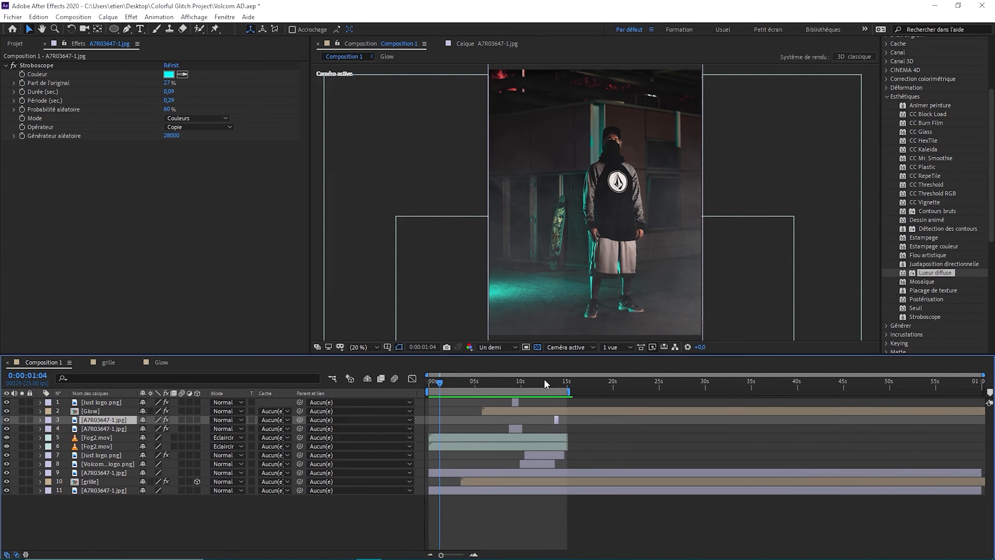
Create a black 3D solid, fit it onto the wall beside the subject and precompose it as TV
key("ctrl+y")
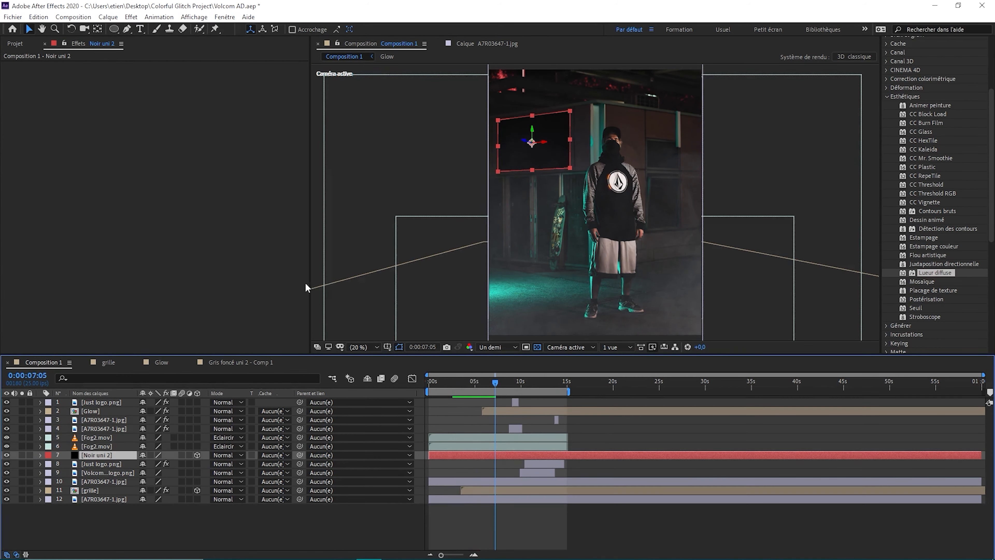
scroll(715, 144, "up", 5)
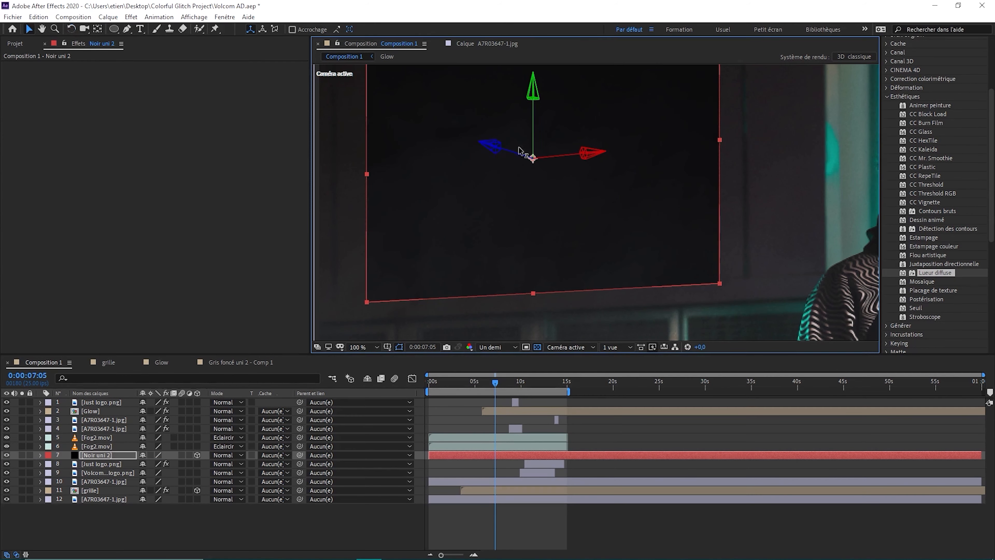
left_click_drag(519, 151, 536, 156)
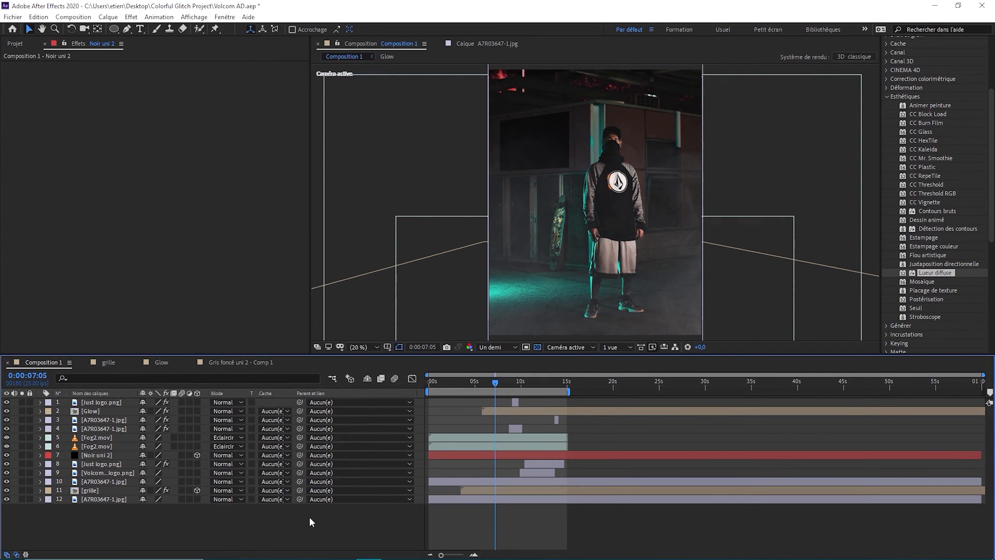
left_click(97, 454)
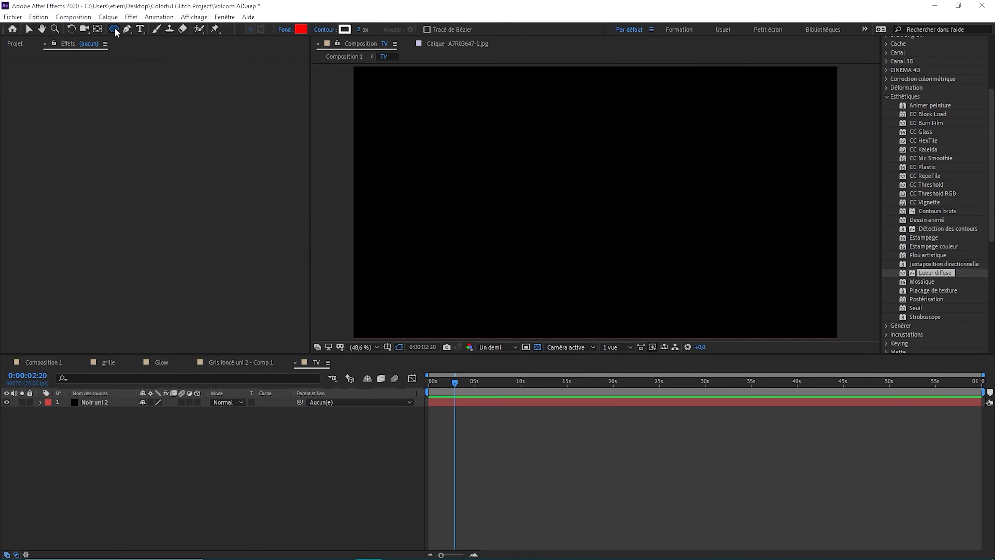
Add a screen rectangle and Stretchy_Glitch.avi in Ecran mode inside TV, and apply Flou gaussien to the TV layer
left_click(344, 29)
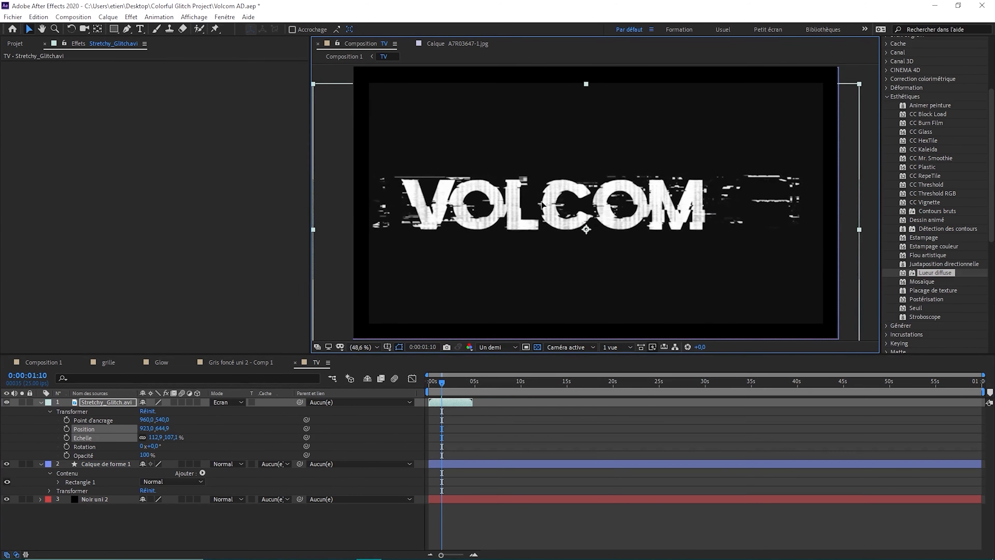
mouse_move(441, 381)
left_mouse_down()
mouse_move(431, 382)
mouse_move(441, 388)
left_mouse_up()
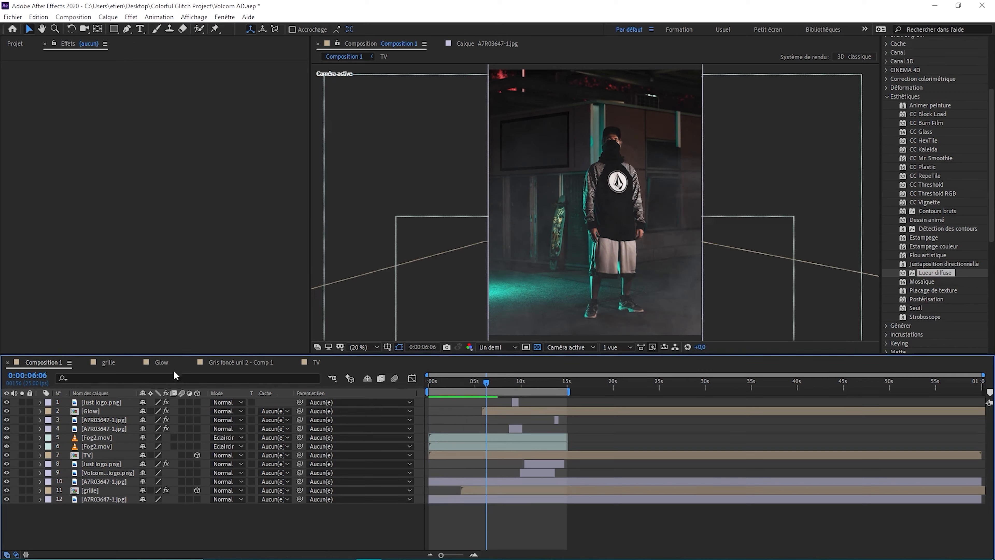
left_click(888, 97)
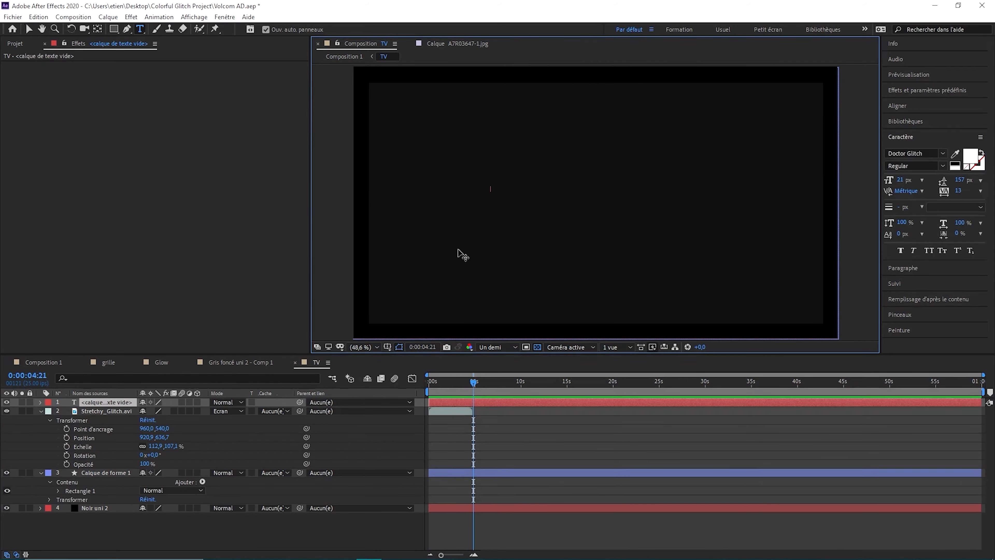
Paste the text アルカディア into the TV composition and format it in MS Gothic with faux bold
type("アルカディア")
left_click(913, 153)
scroll(933, 150, "down", 5)
scroll(933, 150, "up", 15)
key("Escape")
left_click(900, 251)
Reposition the Japanese text on the TV screen and resize it from its corner
left_click(28, 29)
left_click_drag(510, 172, 464, 190)
left_click_drag(449, 164, 459, 162)
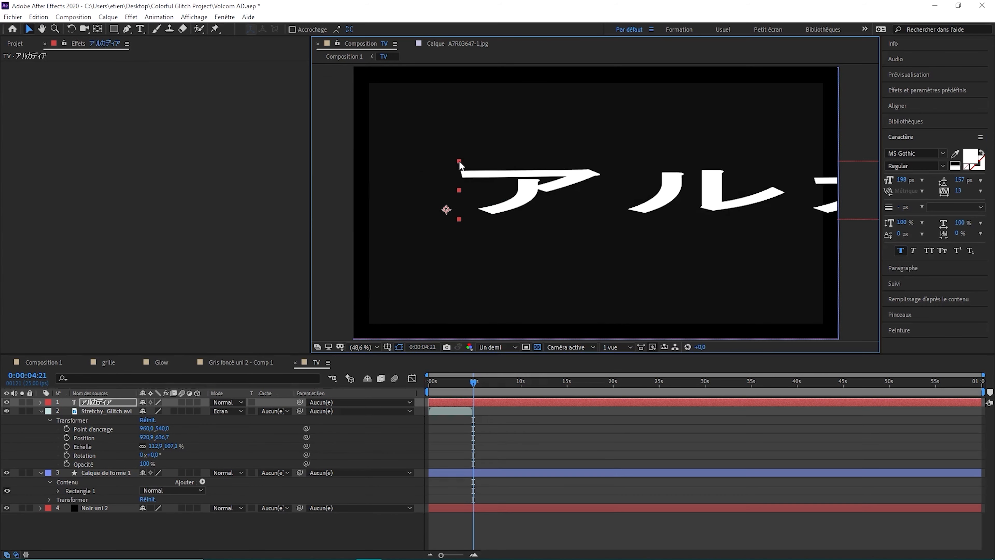
Adjust the Japanese text layer's timing against the glitch clip in TV and preview Composition 1
left_click_drag(429, 401, 401, 384)
left_click(44, 362)
left_click(316, 363)
left_click(473, 381)
left_click(44, 363)
key("space")
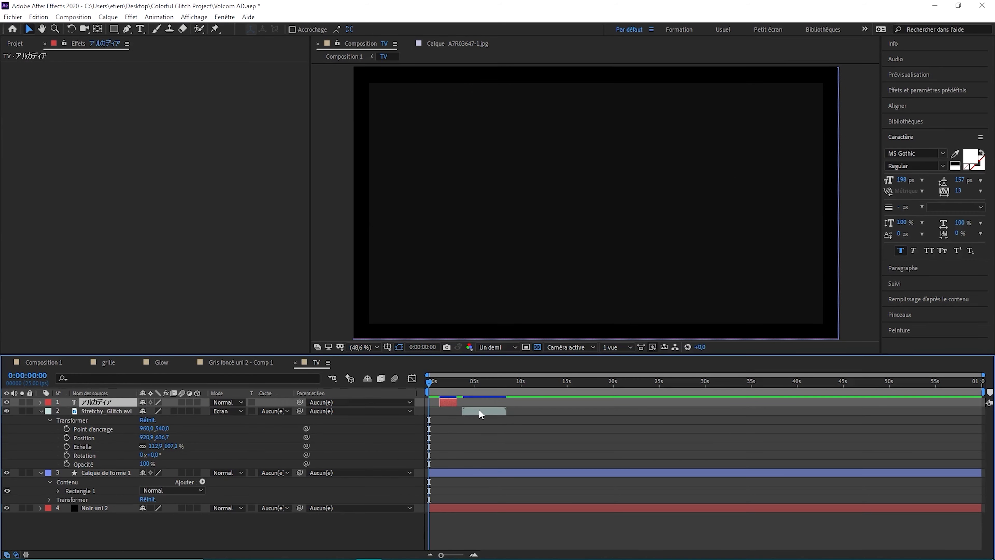
Search the effects and presets for "nega"
left_click(479, 409)
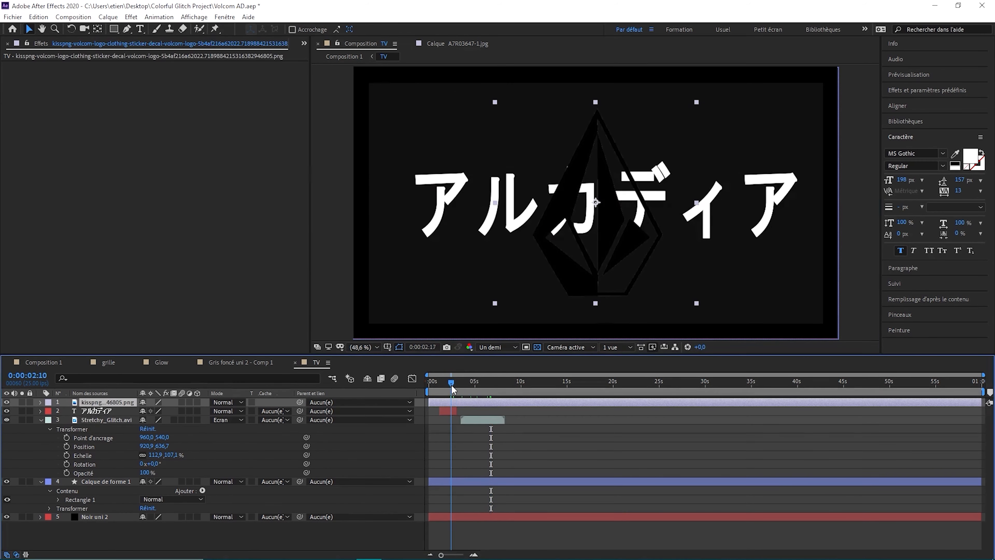
left_click(927, 90)
type("nega")
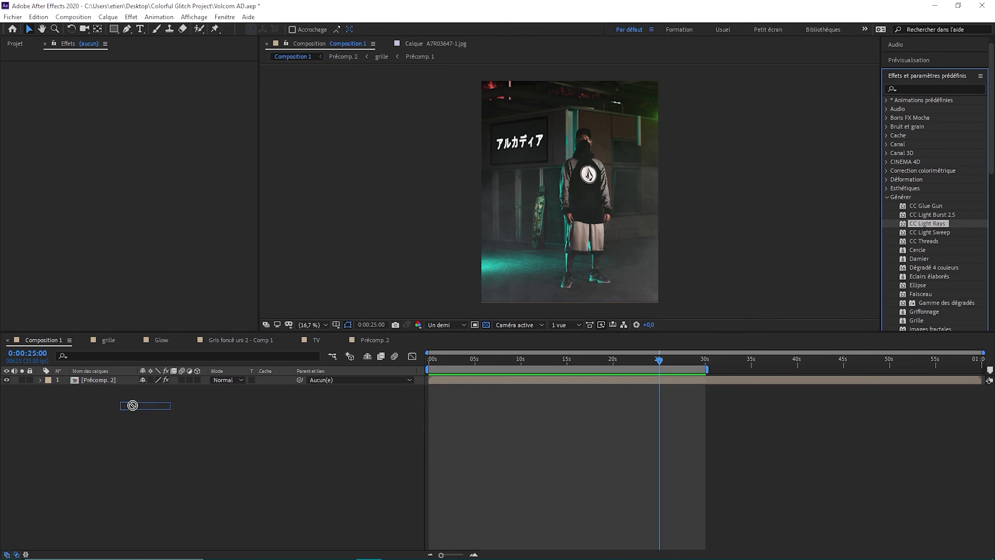
Reveal the CC Light Rays properties and keyframes of the Précomp. 2 layer and review the start of the composition
left_click(40, 381)
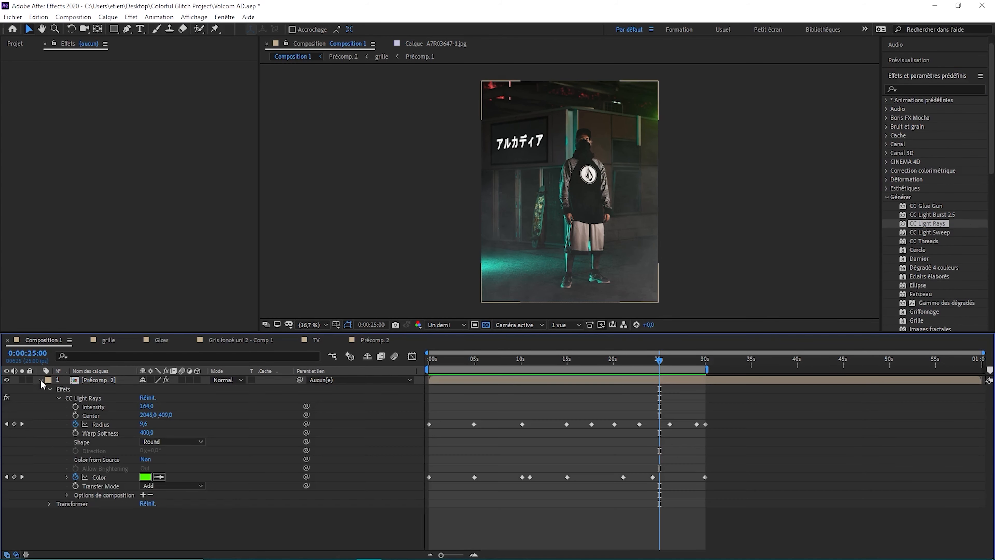
left_click(432, 359)
left_click_drag(470, 371, 429, 360)
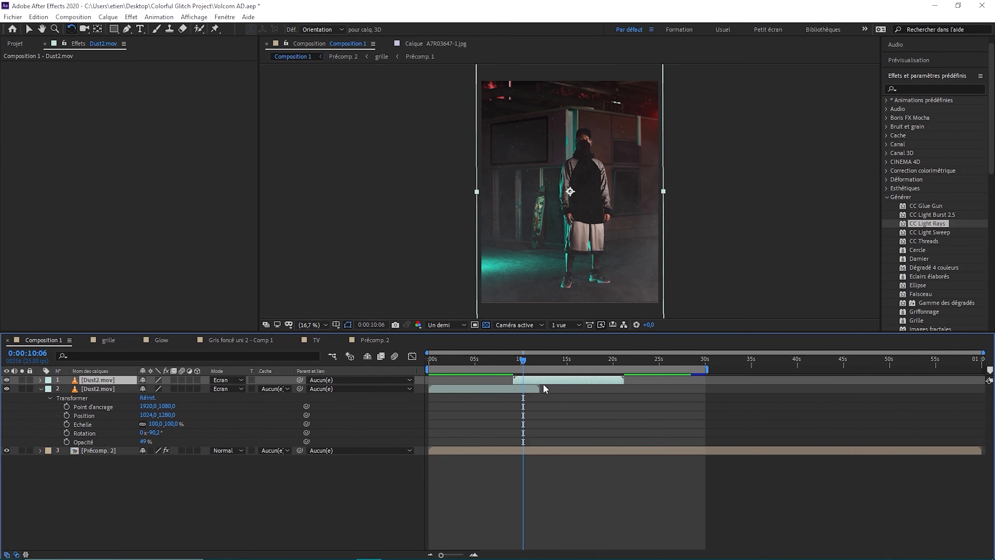
Keyframe the opacity of the earliest Dust2.mov layer, using 50% at 0:00:09:03, and preview Composition 1
key("k")
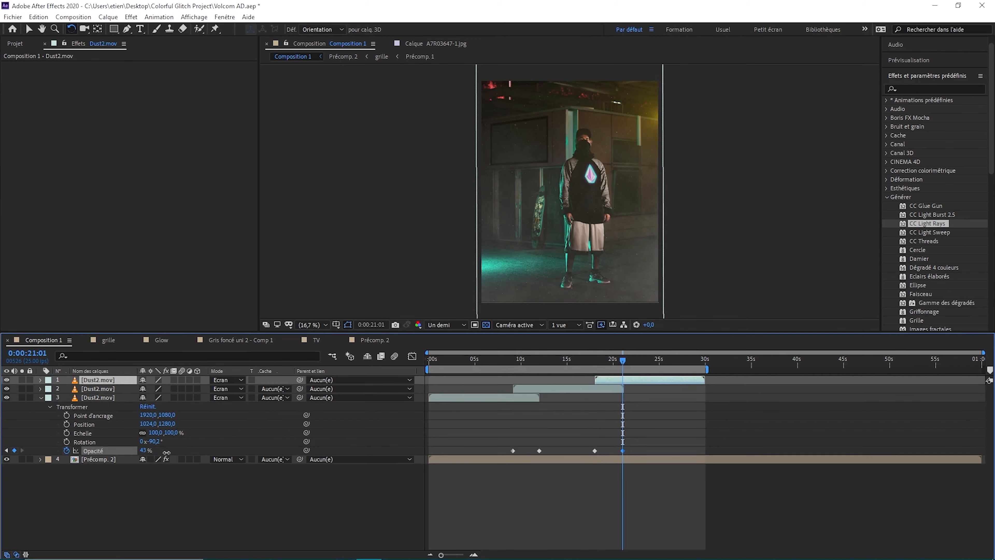
key("Home")
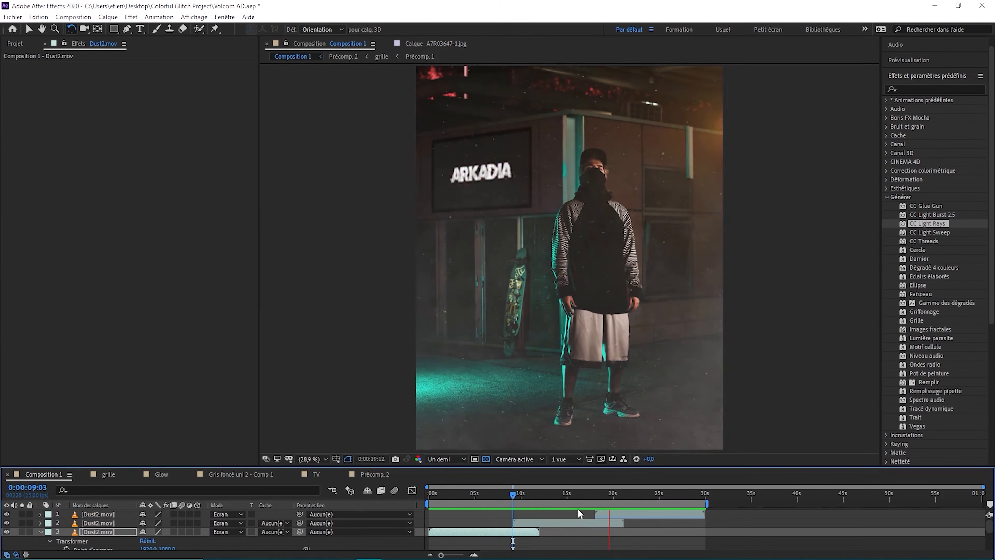
left_click(679, 508)
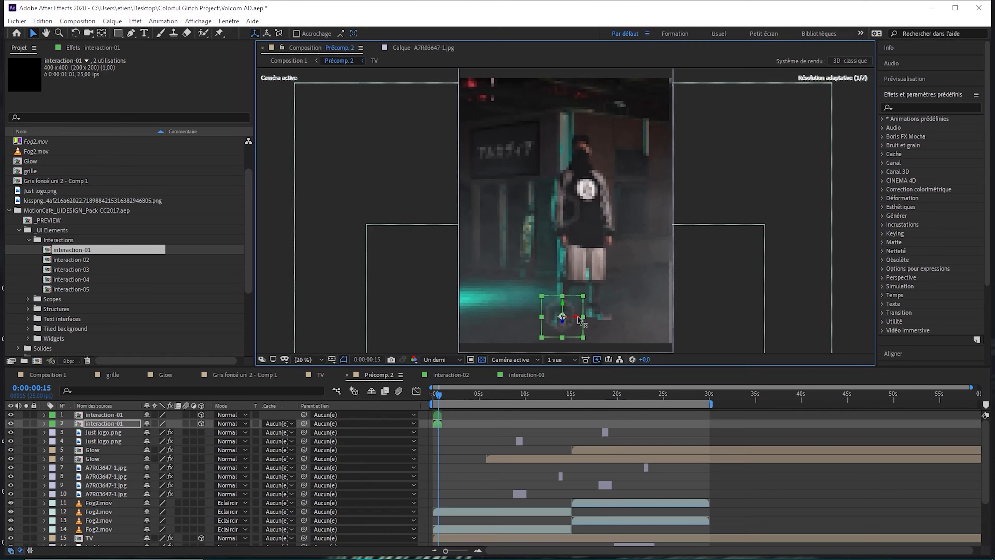
Position the interaction-01 elements on the floor around the model's foot in Précomp. 2
scroll(549, 321, "up", 6)
left_click(622, 174)
left_click(104, 423)
left_click_drag(552, 150, 568, 146)
key("v")
left_click_drag(595, 172, 615, 144)
Precompose the two interaction-01 layers under the name Scan pieds
left_click_drag(439, 394, 442, 394)
left_click(107, 416)
left_click(106, 424, "shift")
key("ctrl+shift+c")
type("Scan pieds")
key("Return")
Move the Scan pieds layer lower in the Précomp. 2 layer stack and preview it from the start
left_click(442, 396)
left_click_drag(445, 396, 439, 397)
left_click_drag(100, 414, 100, 534)
left_click_drag(442, 397, 432, 398)
key("space")
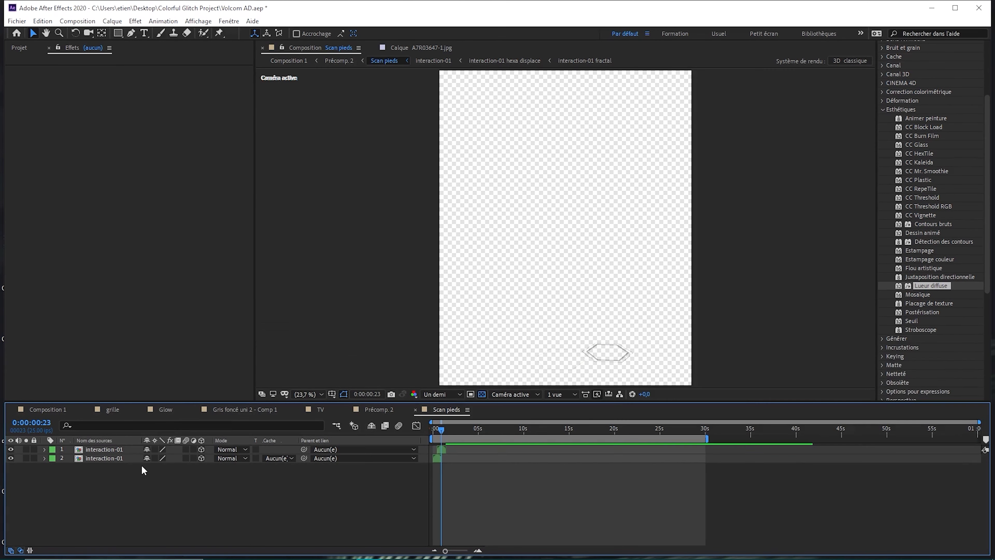
Rotate the hexagon element inside the Scan pieds composition
left_click(607, 345)
key("w")
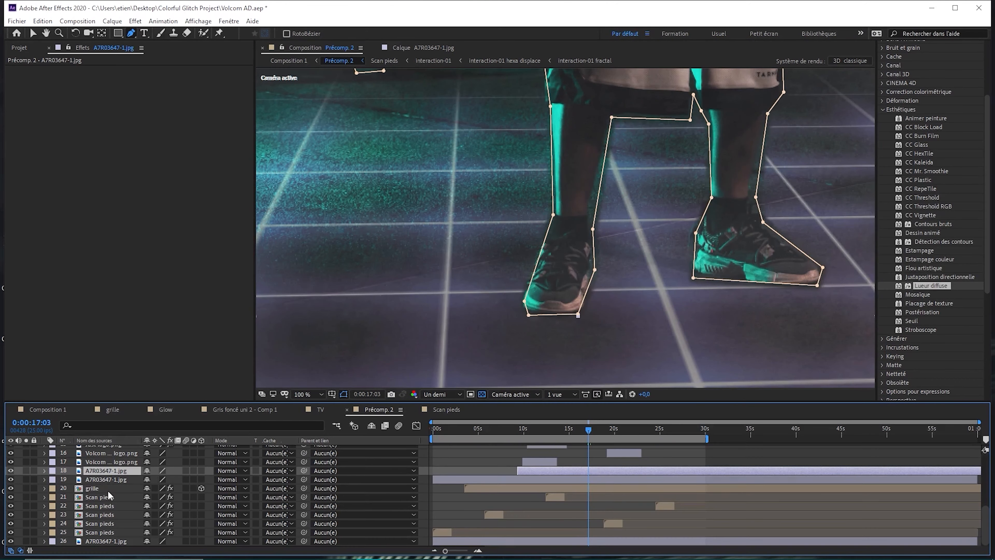
Refine the leg mask on the upper A7R03647-1.jpg cut-out by adding and moving points along the inner legs and shoe
left_click(600, 172)
left_click_drag(598, 199, 590, 217)
left_click_drag(709, 124, 708, 114)
left_click_drag(693, 277, 698, 248)
left_click(714, 276)
left_click(738, 278)
left_click_drag(756, 178, 753, 182)
left_click_drag(758, 169, 756, 167)
left_click(809, 258)
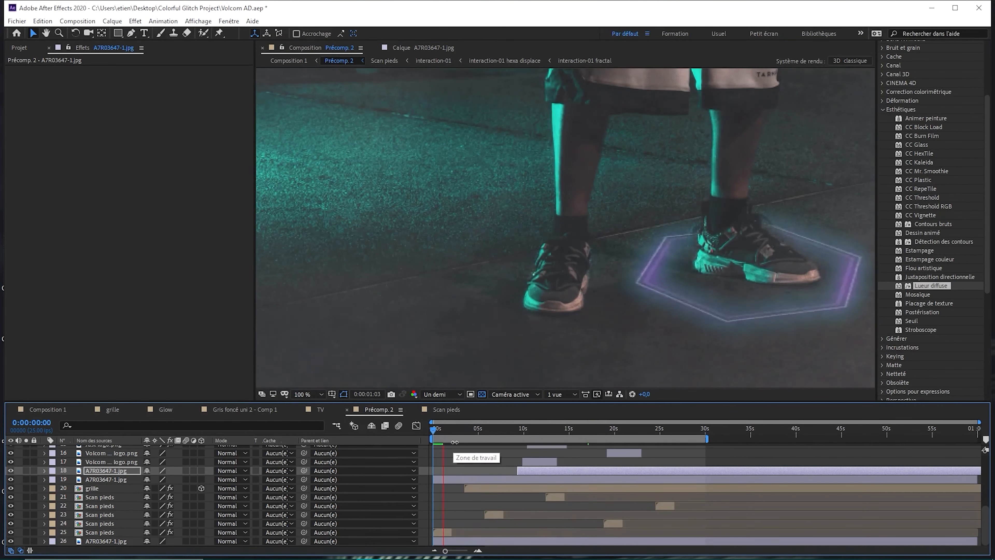